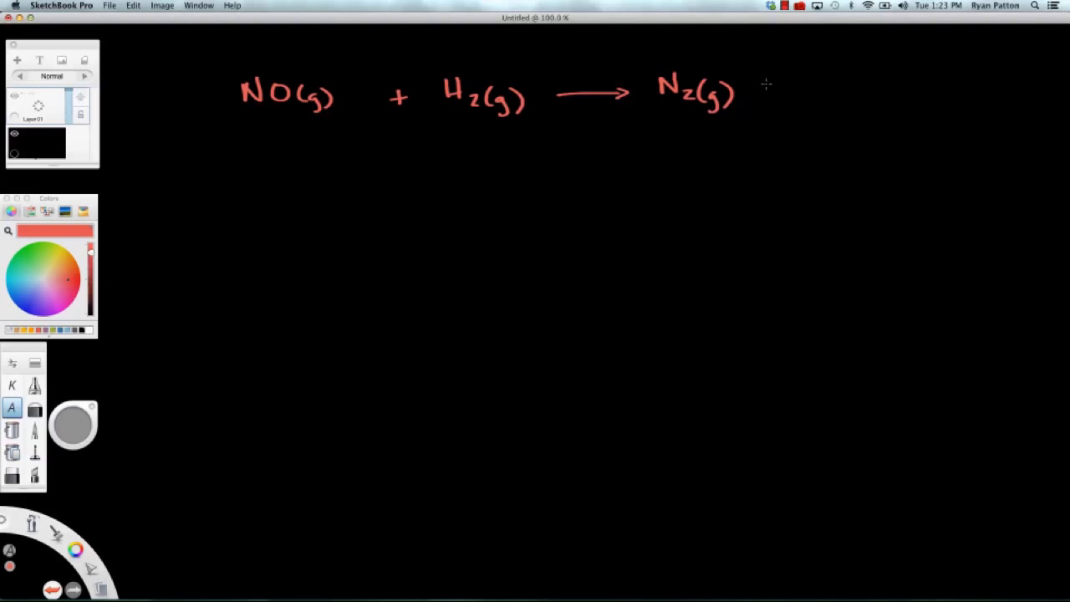
Handwrite "+ H2O(g)" after N2(g) to complete the product side of the chemical equation
{"action": "mouse_move", "coordinate": [764, 91]}
{"action": "left_mouse_down"}
{"action": "mouse_move", "coordinate": [831, 79]}
{"action": "mouse_move", "coordinate": [831, 98]}
{"action": "left_mouse_up"}
{"action": "mouse_move", "coordinate": [843, 75]}
{"action": "left_mouse_down"}
{"action": "mouse_move", "coordinate": [842, 99]}
{"action": "mouse_move", "coordinate": [843, 86]}
{"action": "left_mouse_up"}
{"action": "mouse_move", "coordinate": [850, 88]}
{"action": "left_mouse_down"}
{"action": "mouse_move", "coordinate": [860, 100]}
{"action": "mouse_move", "coordinate": [872, 79]}
{"action": "mouse_move", "coordinate": [909, 109]}
{"action": "mouse_move", "coordinate": [900, 115]}
{"action": "mouse_move", "coordinate": [923, 108]}
{"action": "left_mouse_up"}
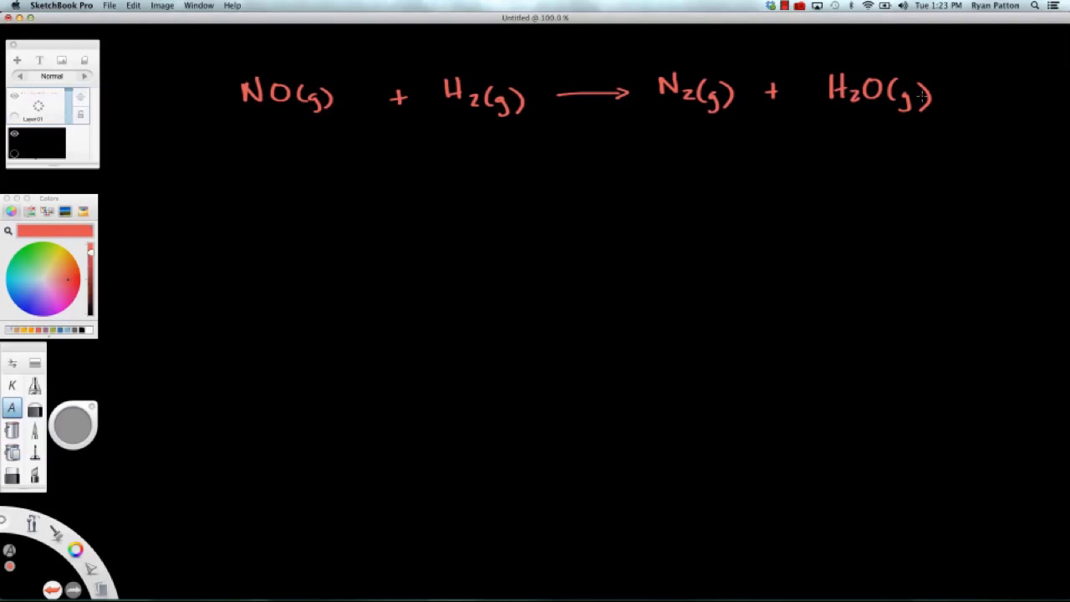
Switch the ink to purple and handwrite the balancing coefficients in front of NO, H2O and H2
{"action": "left_click", "coordinate": [46, 330]}
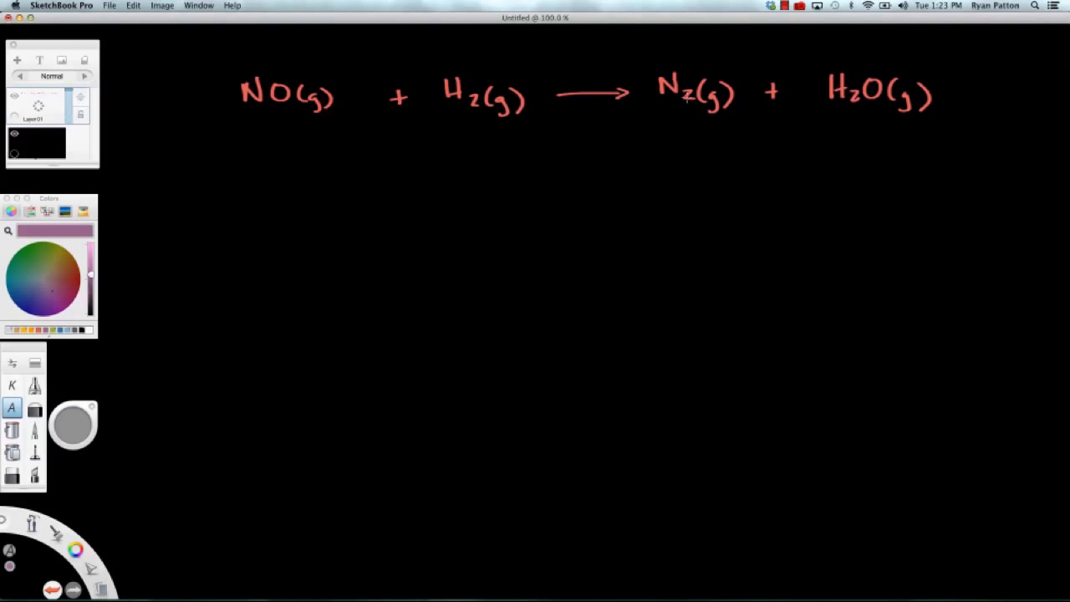
{"action": "left_click_drag", "start_coordinate": [213, 84], "coordinate": [233, 107]}
{"action": "mouse_move", "coordinate": [804, 78]}
{"action": "left_mouse_down"}
{"action": "mouse_move", "coordinate": [804, 100]}
{"action": "mouse_move", "coordinate": [819, 100]}
{"action": "left_mouse_up"}
{"action": "mouse_move", "coordinate": [420, 82]}
{"action": "left_mouse_down"}
{"action": "mouse_move", "coordinate": [430, 79]}
{"action": "mouse_move", "coordinate": [439, 106]}
{"action": "left_mouse_up"}
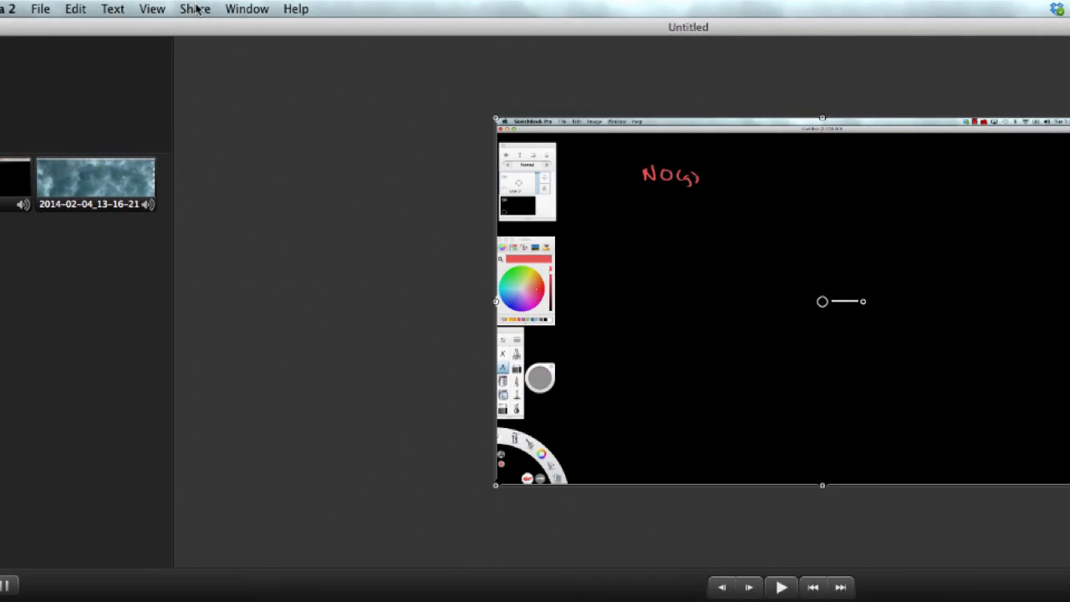
In Camtasia 2, search for "aamc bum" and import AAMC bumper.mp4 into the project's media
{"action": "left_click", "coordinate": [21, 9]}
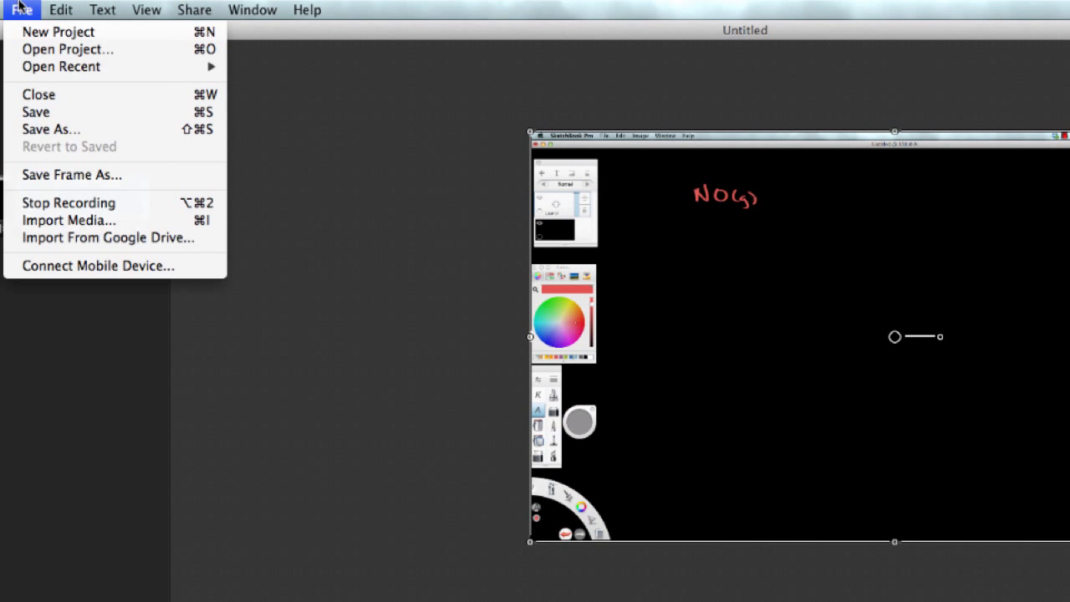
{"action": "left_click", "coordinate": [52, 222]}
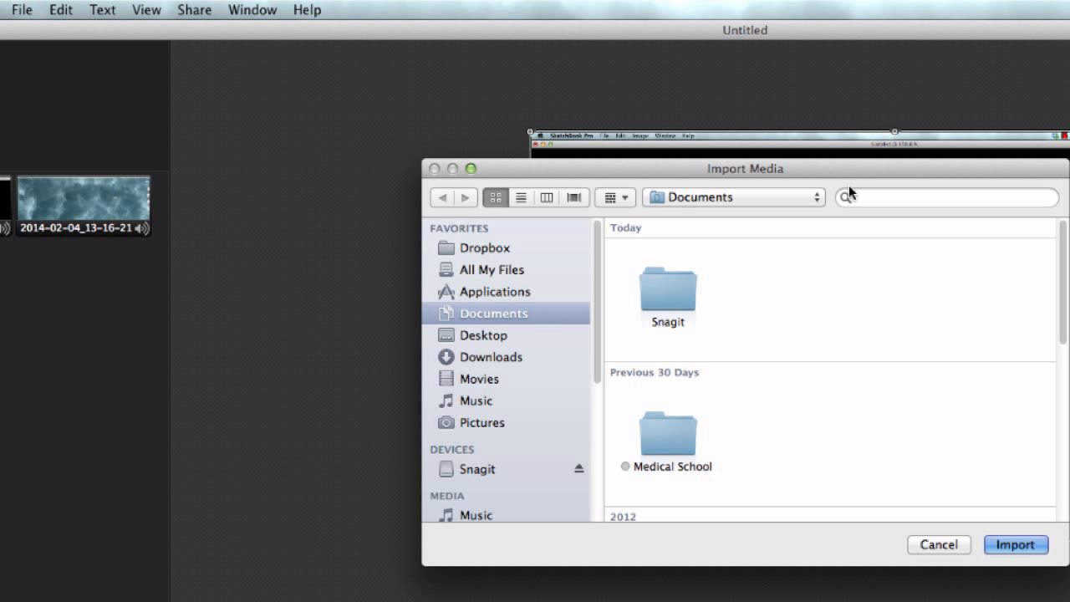
{"action": "left_click", "coordinate": [853, 197]}
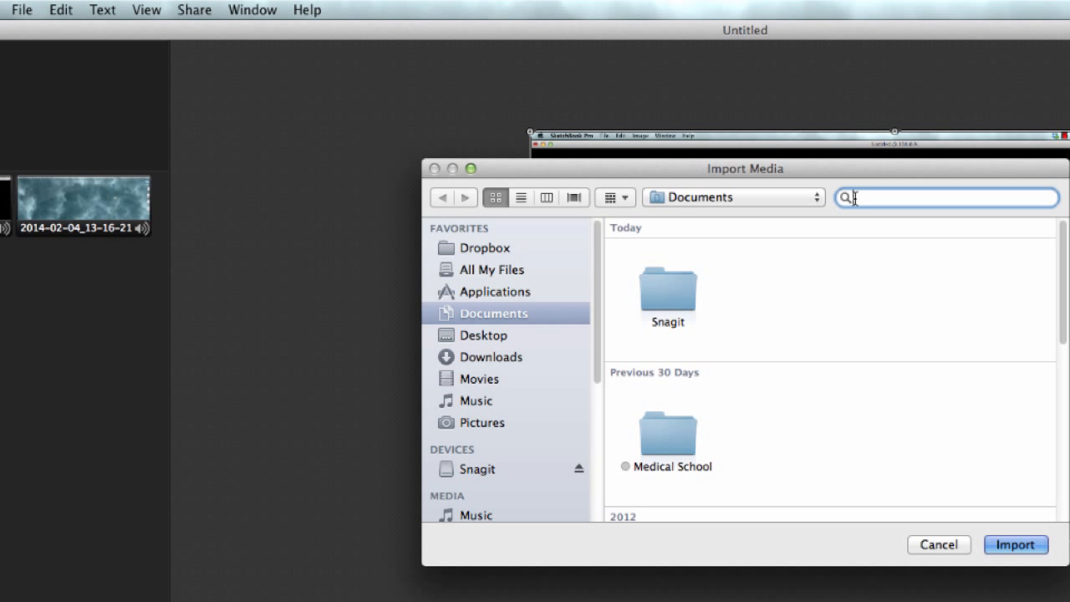
{"action": "type", "text": "aam"}
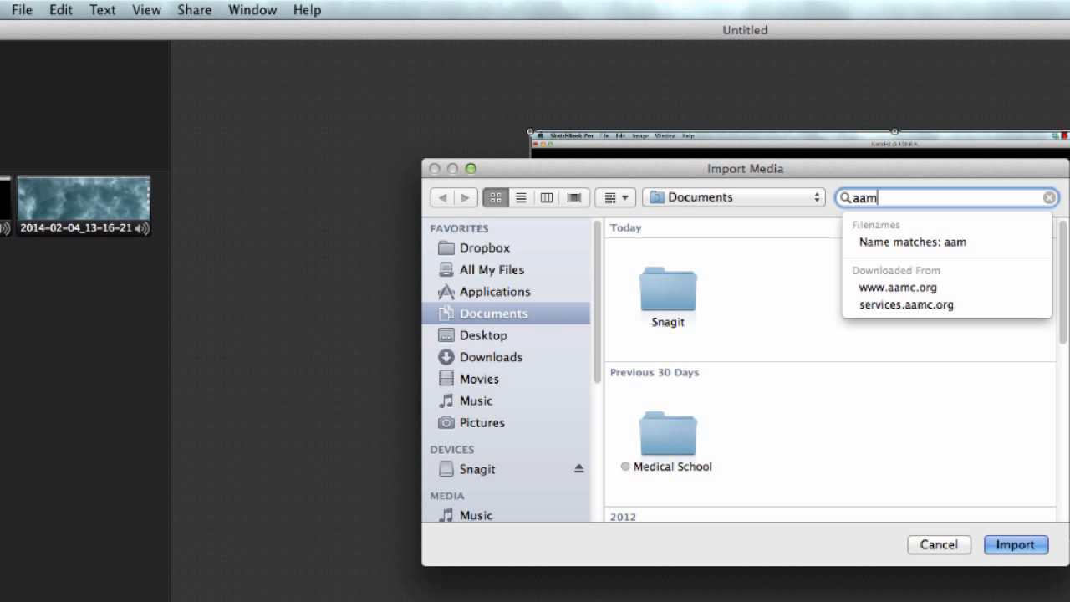
{"action": "type", "text": "c bu"}
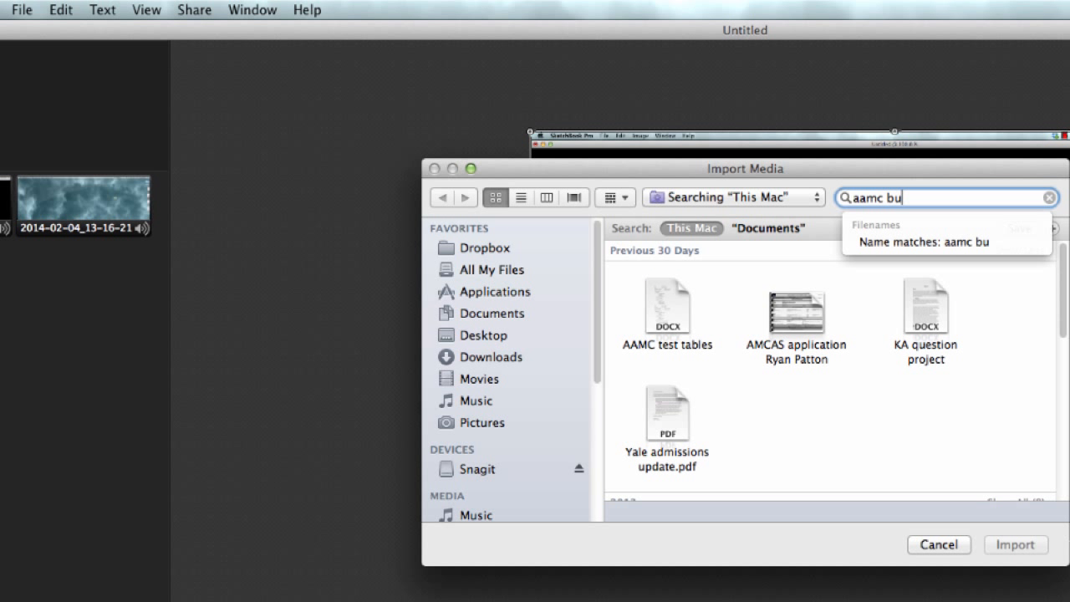
{"action": "type", "text": "m"}
{"action": "left_click", "coordinate": [657, 322]}
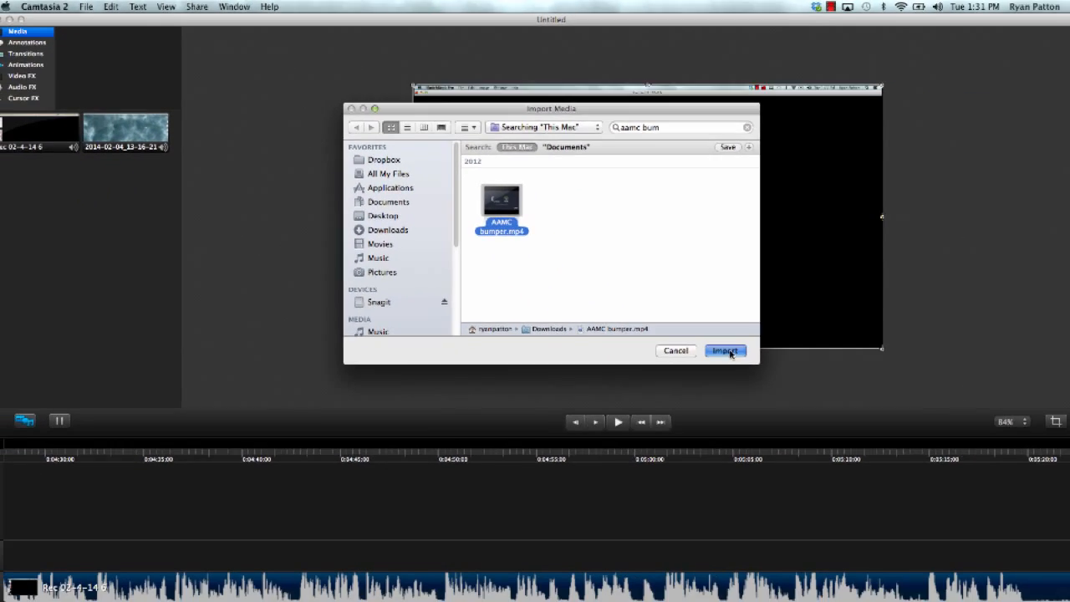
{"action": "left_click", "coordinate": [1015, 544]}
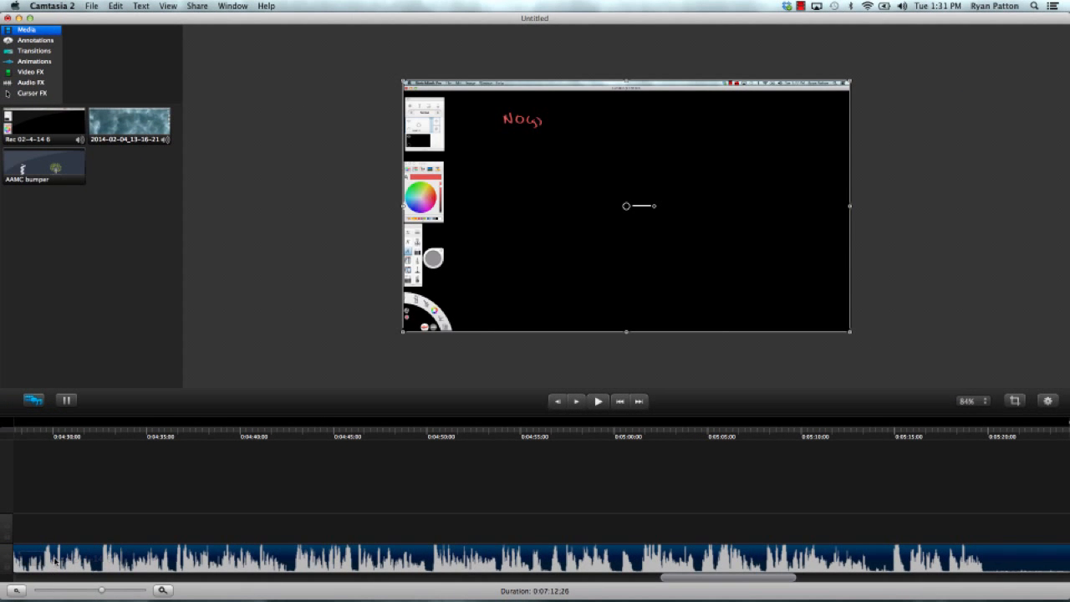
Place the AAMC bumper directly before the Rec 02-4-14 6 clip on the same track, closing the gap between them
{"action": "left_click_drag", "start_coordinate": [54, 562], "coordinate": [132, 565]}
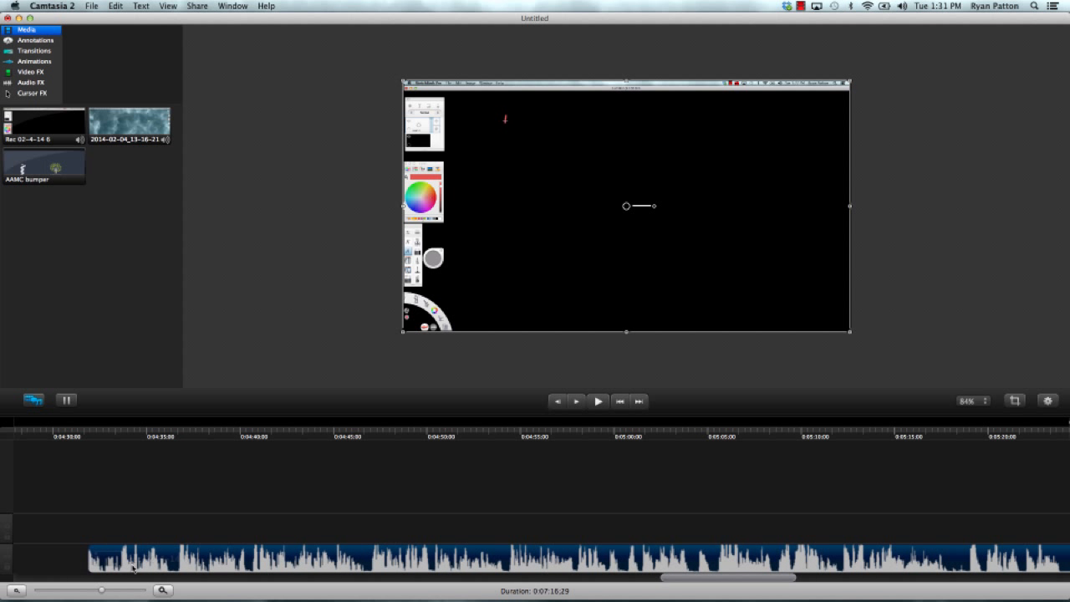
{"action": "left_click_drag", "start_coordinate": [62, 169], "coordinate": [25, 556]}
{"action": "left_click_drag", "start_coordinate": [155, 565], "coordinate": [26, 560]}
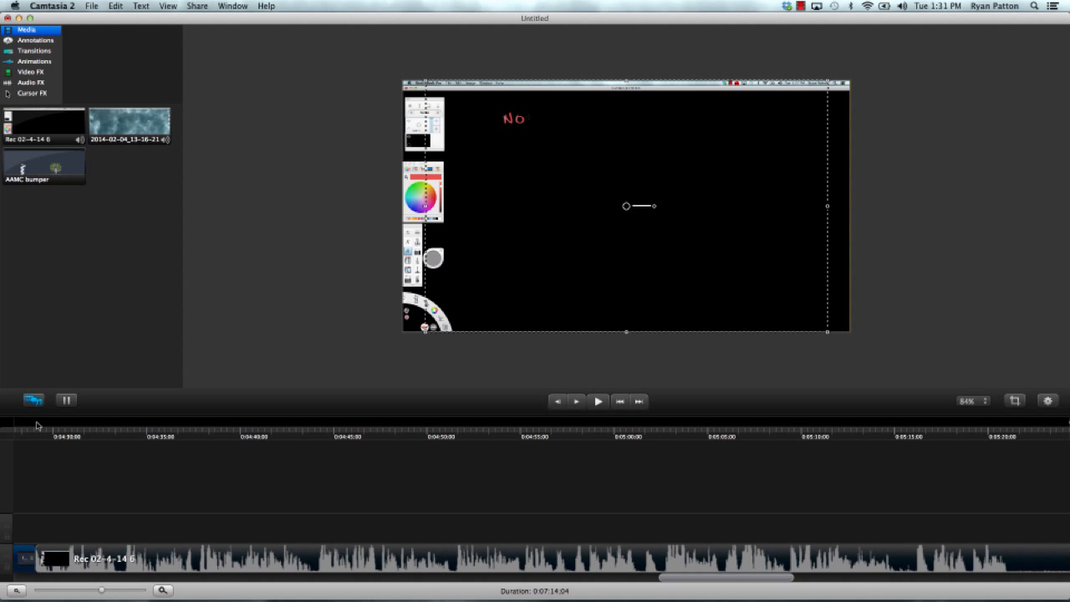
Show the bumper's frame in the preview and enlarge it to fill the full canvas width
{"action": "left_click_drag", "start_coordinate": [37, 426], "coordinate": [26, 424]}
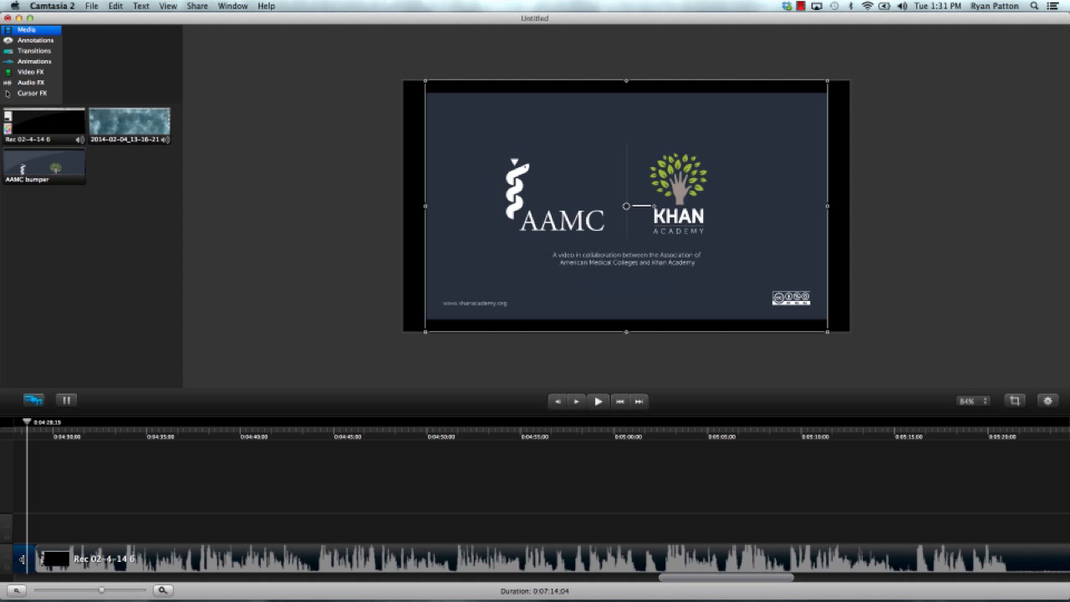
{"action": "left_click_drag", "start_coordinate": [424, 333], "coordinate": [403, 338]}
{"action": "left_click_drag", "start_coordinate": [834, 80], "coordinate": [849, 66]}
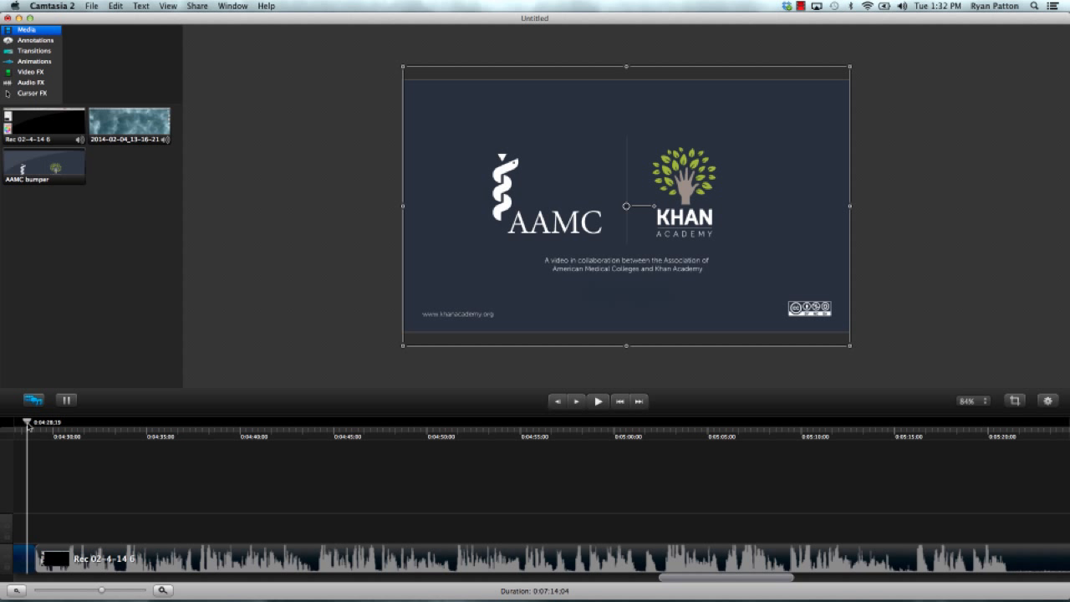
Play the transition from the bumper into the recording, and return the playhead to the bumper
{"action": "left_click_drag", "start_coordinate": [32, 428], "coordinate": [20, 427]}
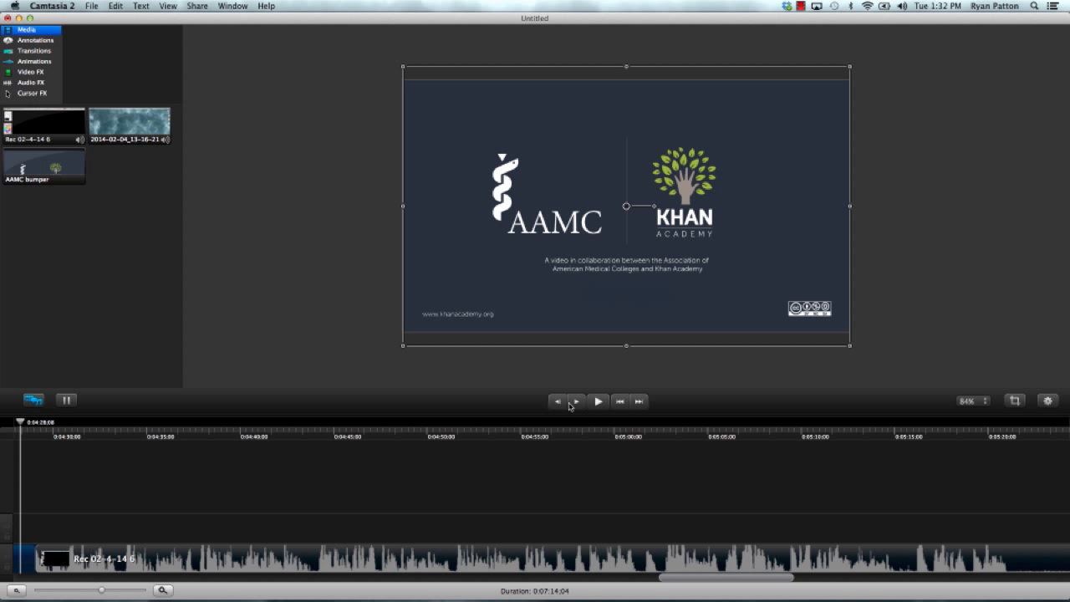
{"action": "left_click", "coordinate": [598, 401]}
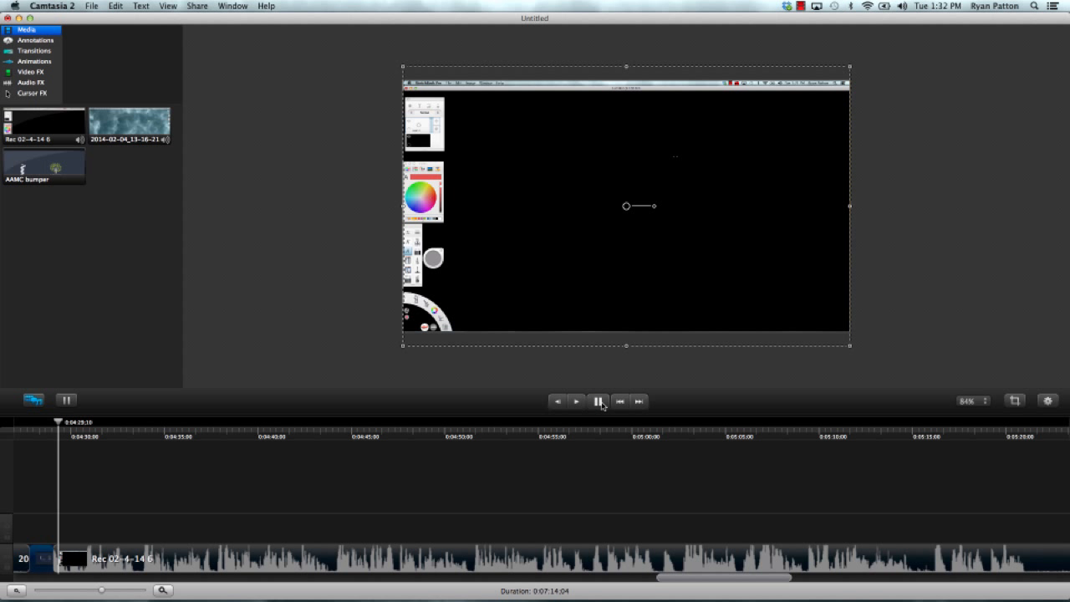
{"action": "left_click", "coordinate": [600, 402]}
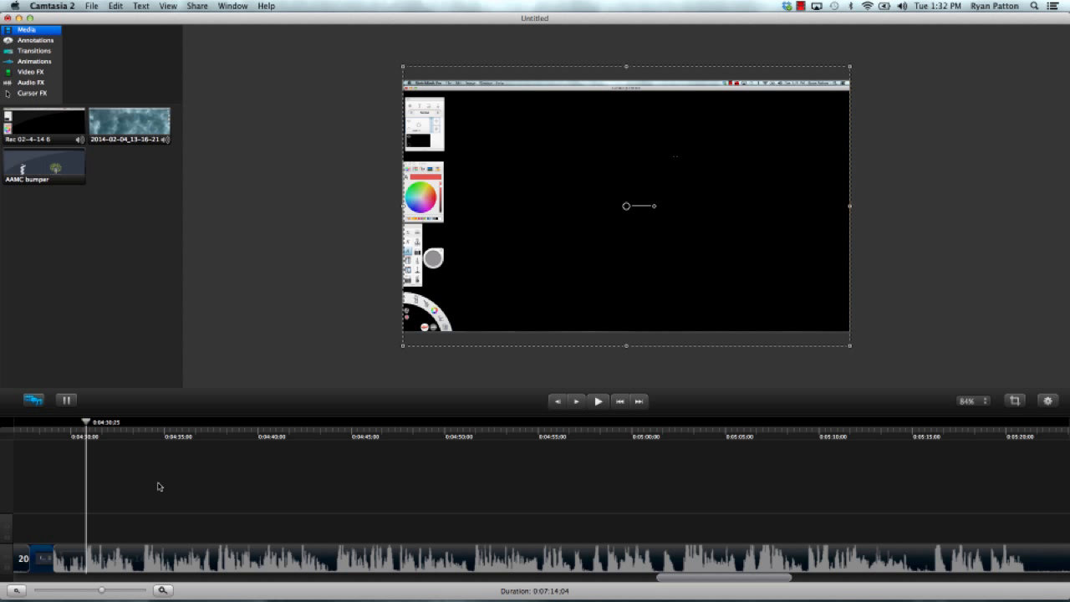
{"action": "left_click", "coordinate": [85, 417]}
{"action": "left_click_drag", "start_coordinate": [85, 418], "coordinate": [45, 418]}
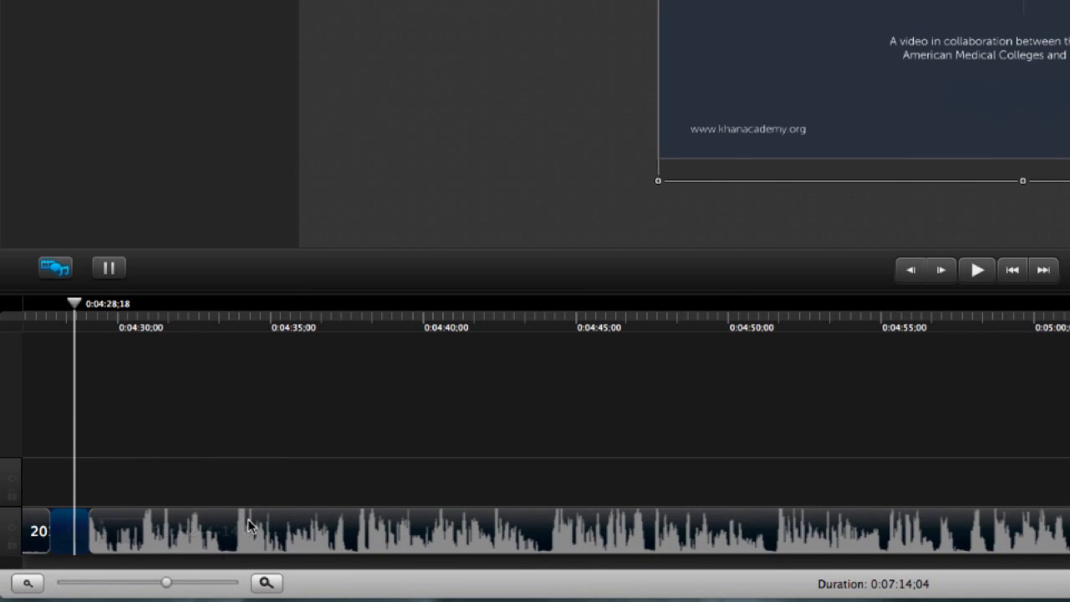
Separate the video and audio of the Rec 02-4-14 6 clip
{"action": "right_click", "coordinate": [153, 554]}
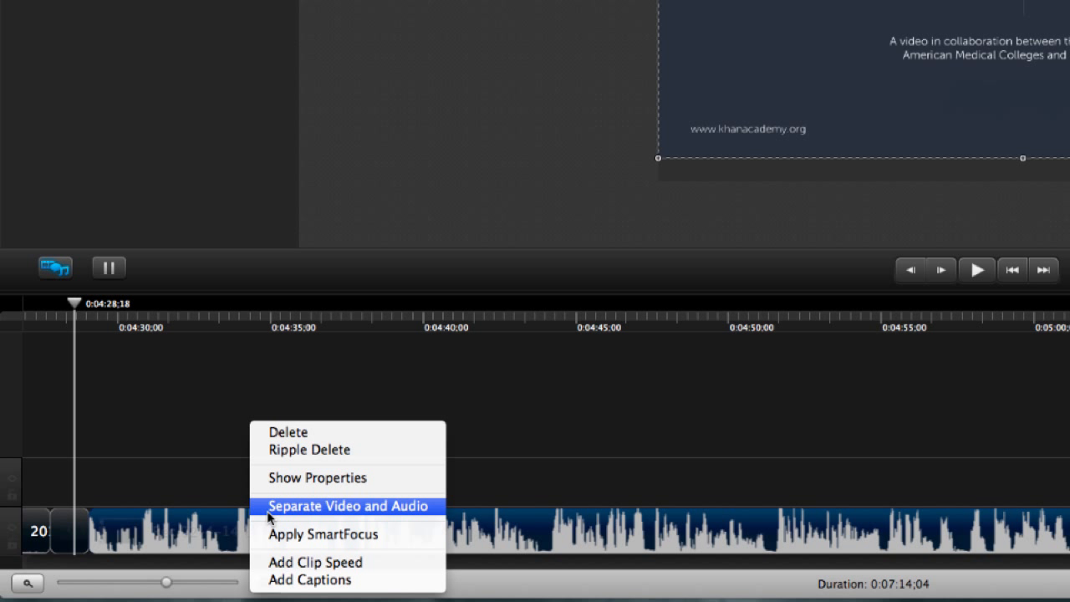
{"action": "left_click", "coordinate": [160, 498]}
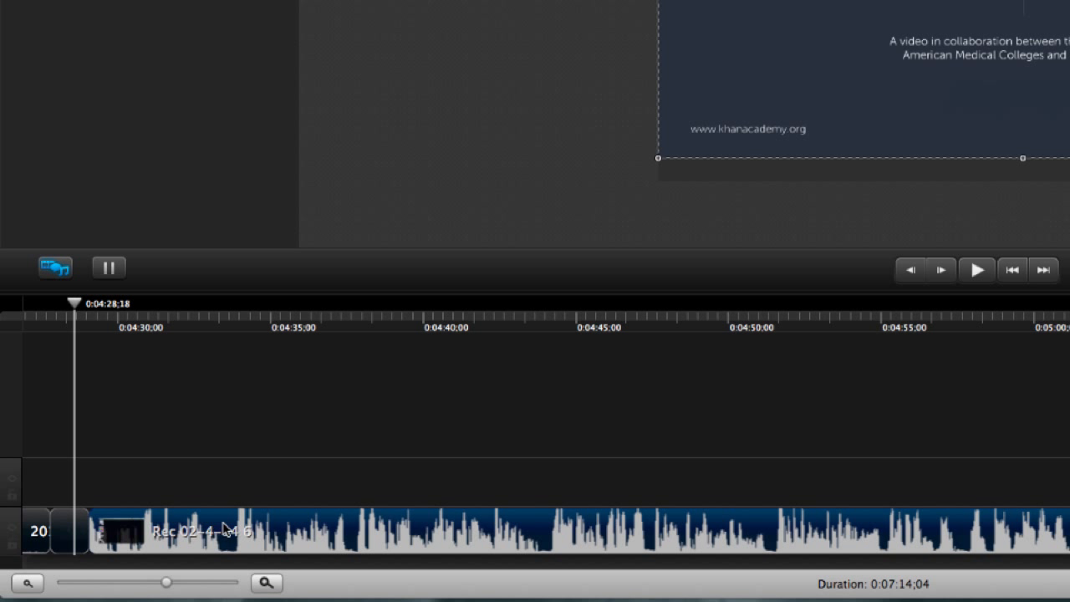
{"action": "right_click", "coordinate": [224, 531]}
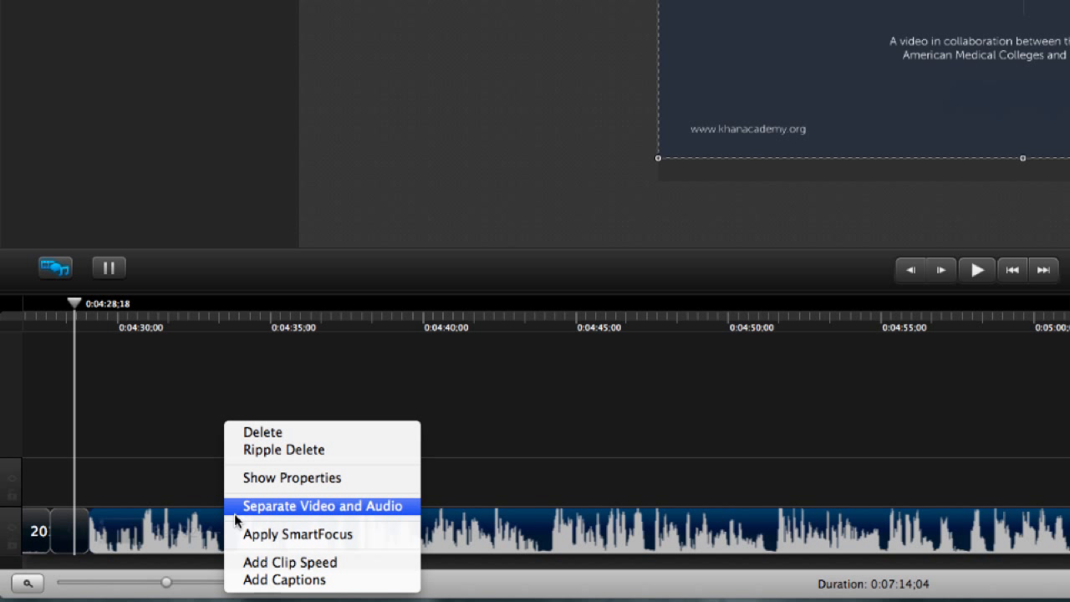
{"action": "left_click", "coordinate": [274, 505]}
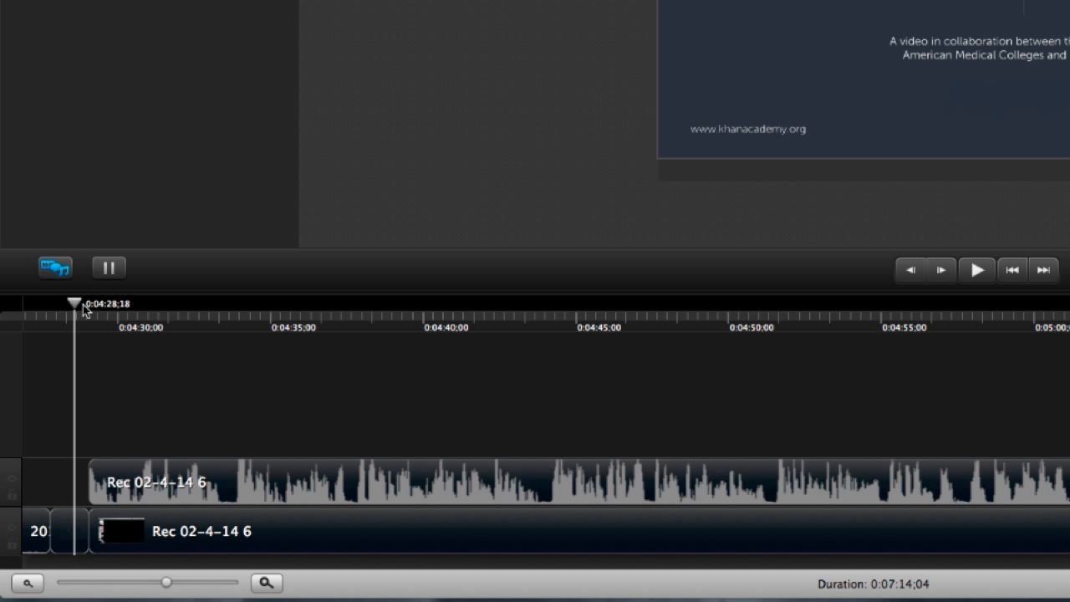
Apply the Clip Speed effect to the video part of the Rec 02-4-14 6 clip
{"action": "mouse_move", "coordinate": [77, 304]}
{"action": "left_mouse_down"}
{"action": "mouse_move", "coordinate": [200, 336]}
{"action": "mouse_move", "coordinate": [131, 332]}
{"action": "left_mouse_up"}
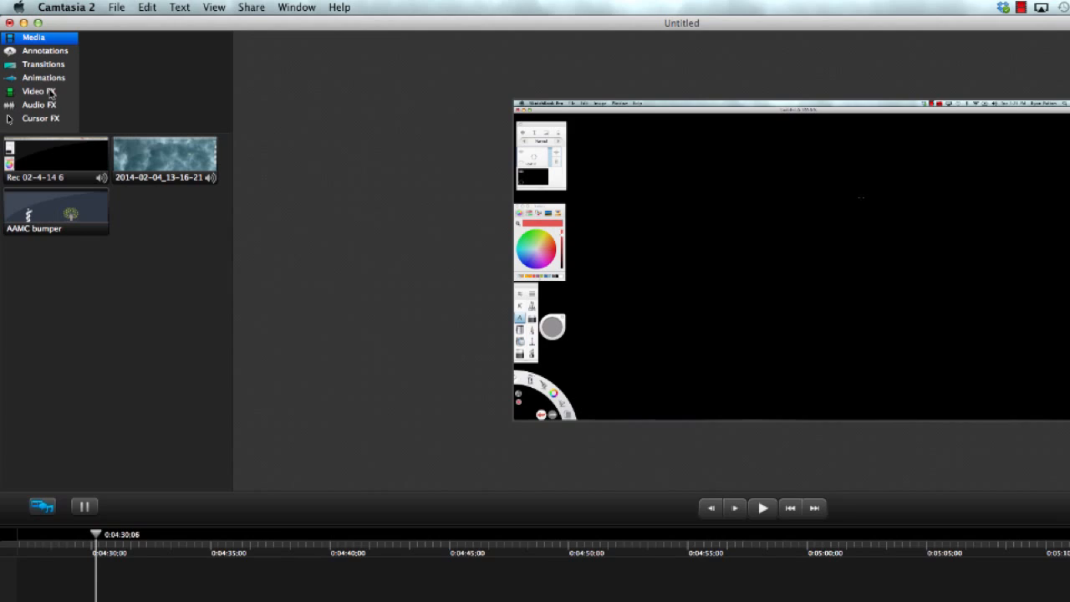
{"action": "left_click", "coordinate": [50, 93]}
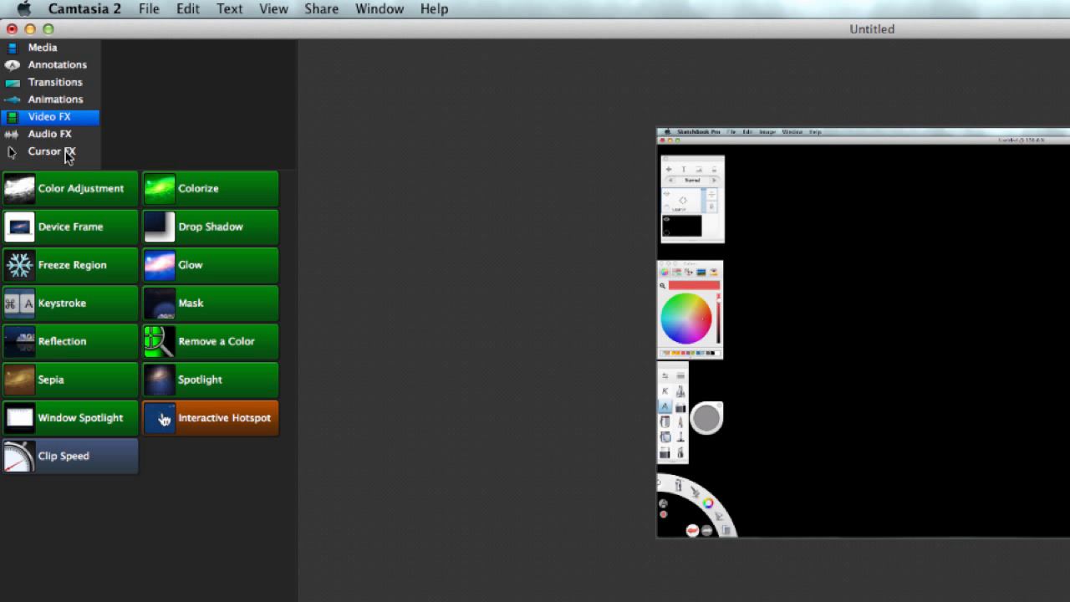
{"action": "left_click", "coordinate": [79, 455]}
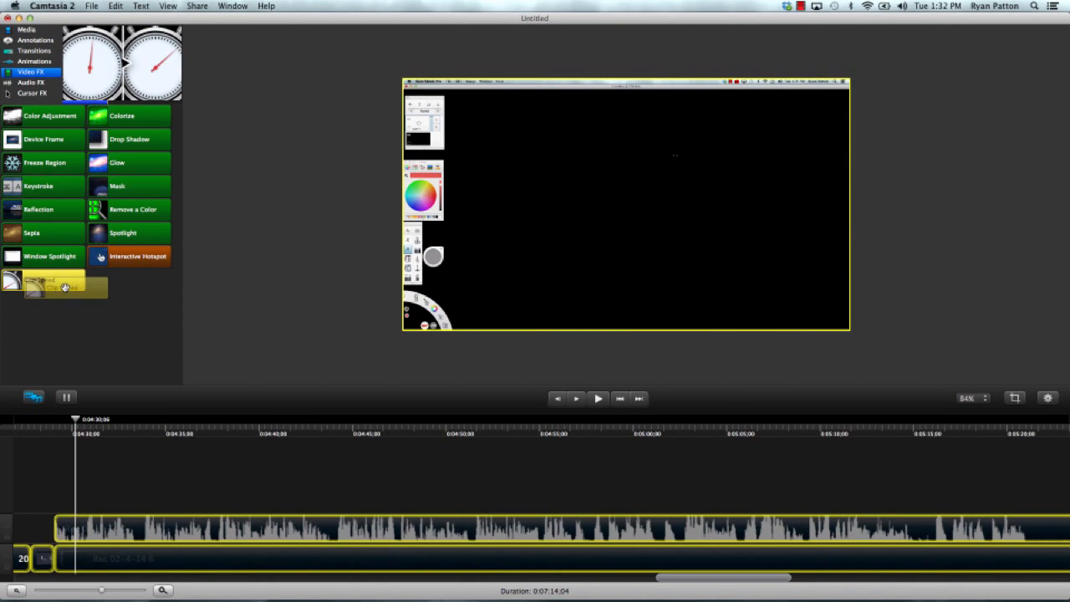
{"action": "left_click_drag", "start_coordinate": [67, 380], "coordinate": [145, 501]}
{"action": "left_click_drag", "start_coordinate": [106, 369], "coordinate": [153, 556]}
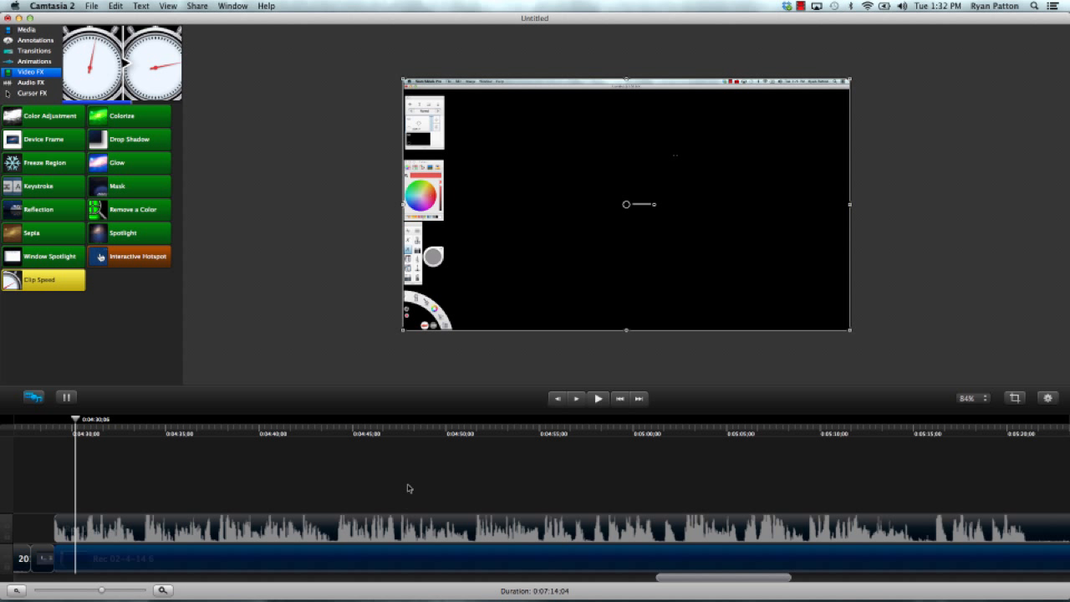
Scan the separated audio waveform against the video, up to the silent stretch after 0:05:20
{"action": "scroll", "coordinate": [408, 488], "scroll_direction": "right", "scroll_amount": 5}
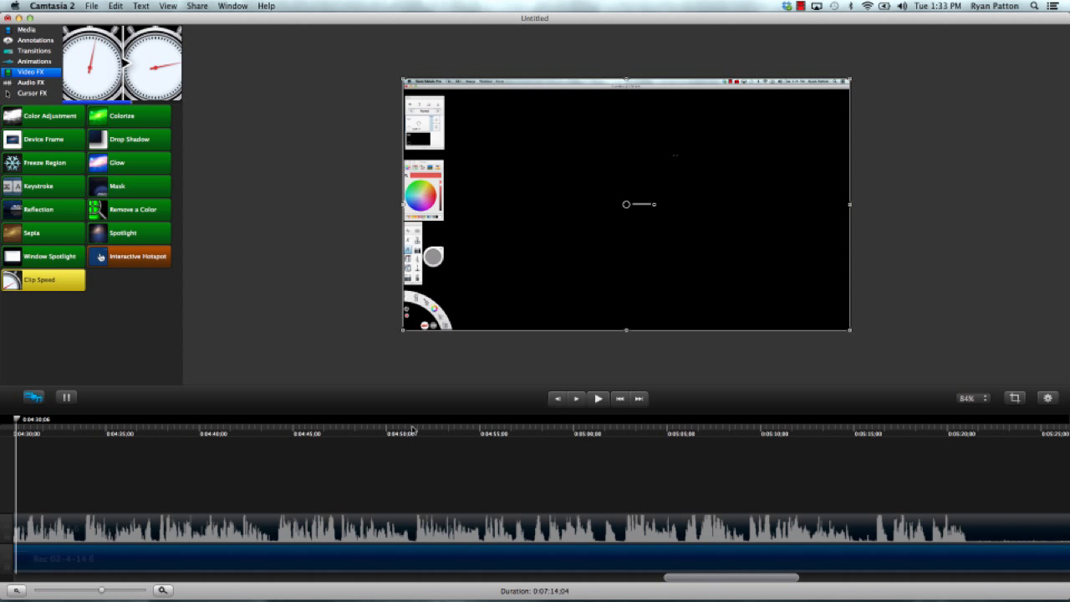
{"action": "left_click_drag", "start_coordinate": [411, 430], "coordinate": [645, 430]}
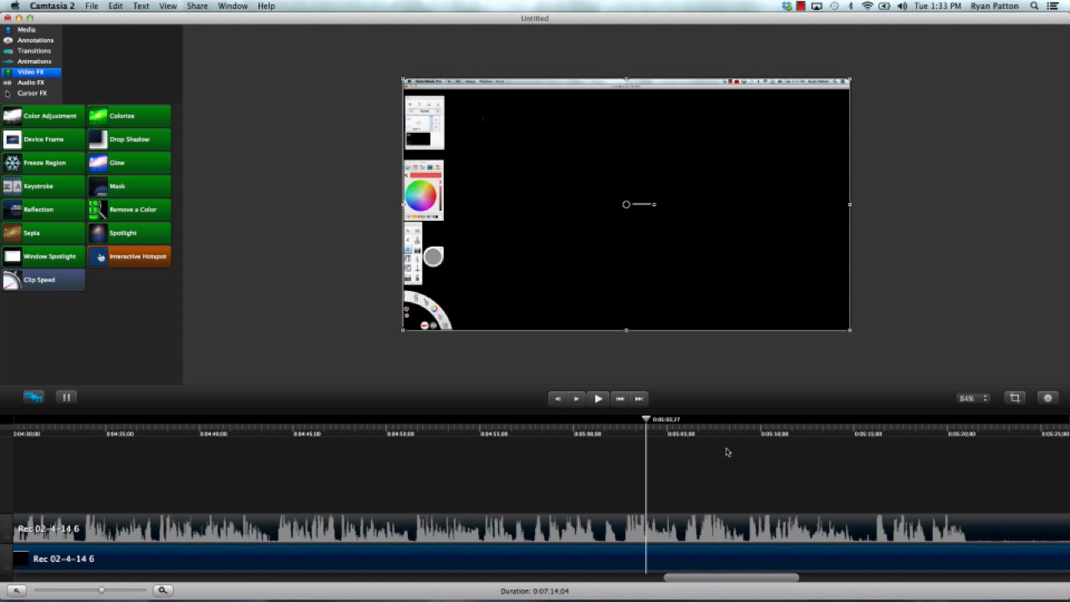
{"action": "scroll", "coordinate": [726, 452], "scroll_direction": "right", "scroll_amount": 5}
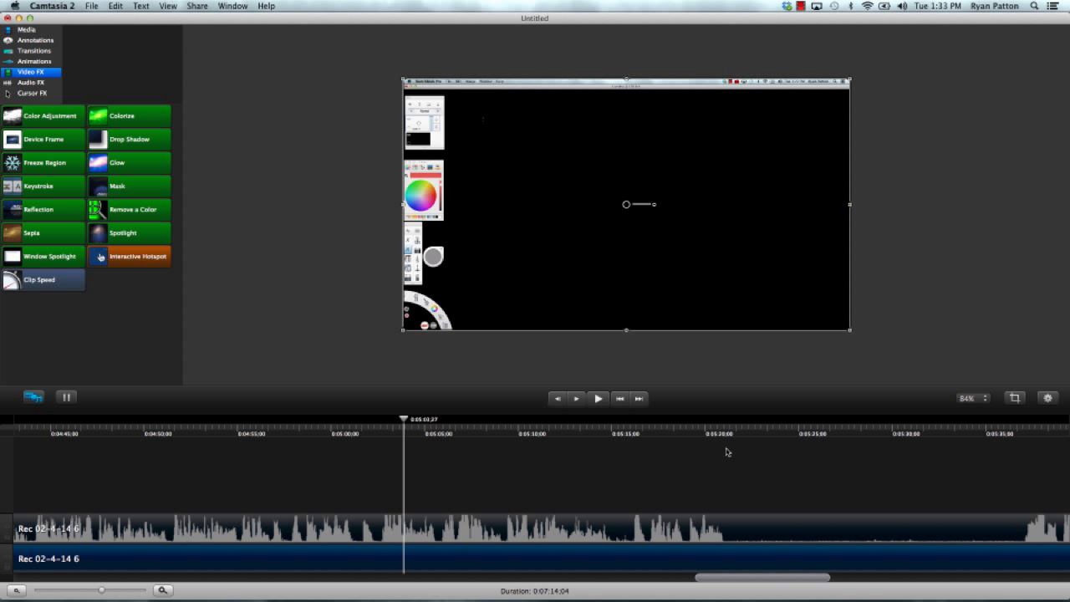
{"action": "scroll", "coordinate": [707, 468], "scroll_direction": "right", "scroll_amount": 2}
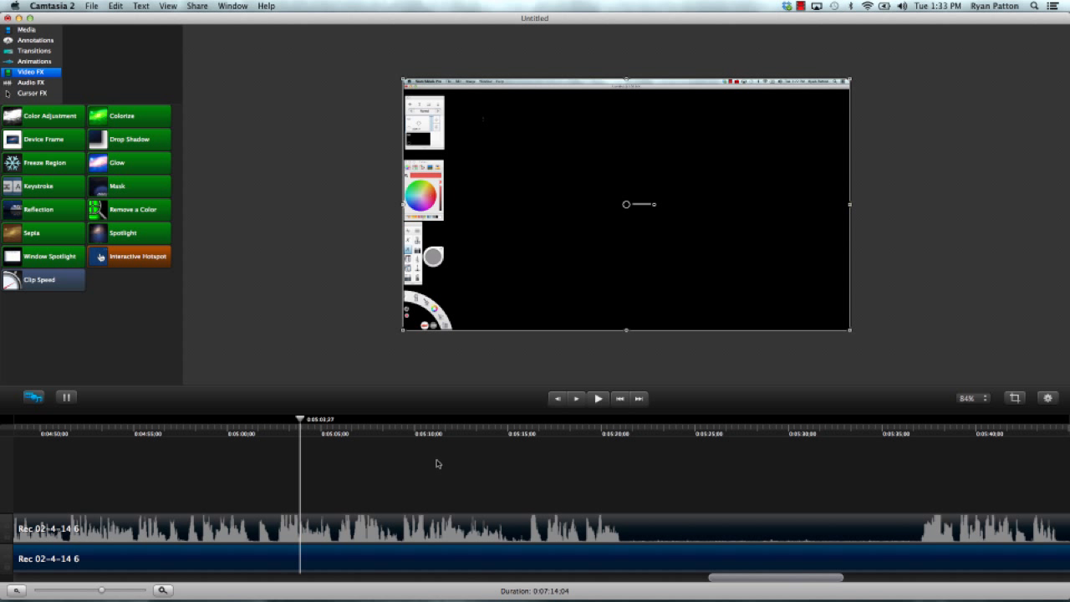
{"action": "mouse_move", "coordinate": [303, 422]}
{"action": "left_mouse_down"}
{"action": "mouse_move", "coordinate": [324, 434]}
{"action": "mouse_move", "coordinate": [506, 456]}
{"action": "mouse_move", "coordinate": [754, 466]}
{"action": "mouse_move", "coordinate": [646, 494]}
{"action": "left_mouse_up"}
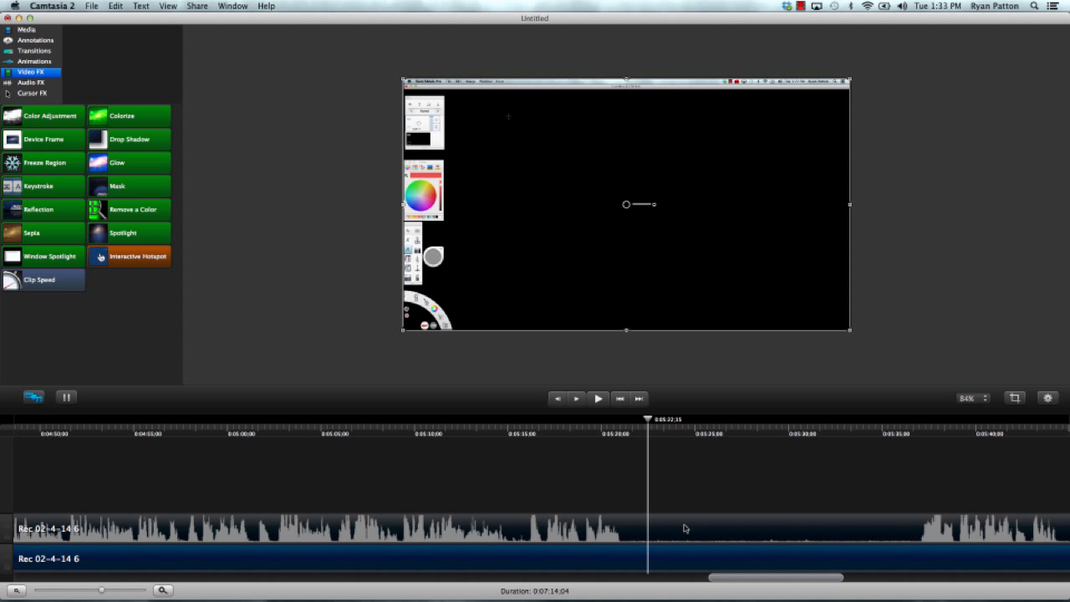
{"action": "scroll", "coordinate": [715, 526], "scroll_direction": "right", "scroll_amount": 5}
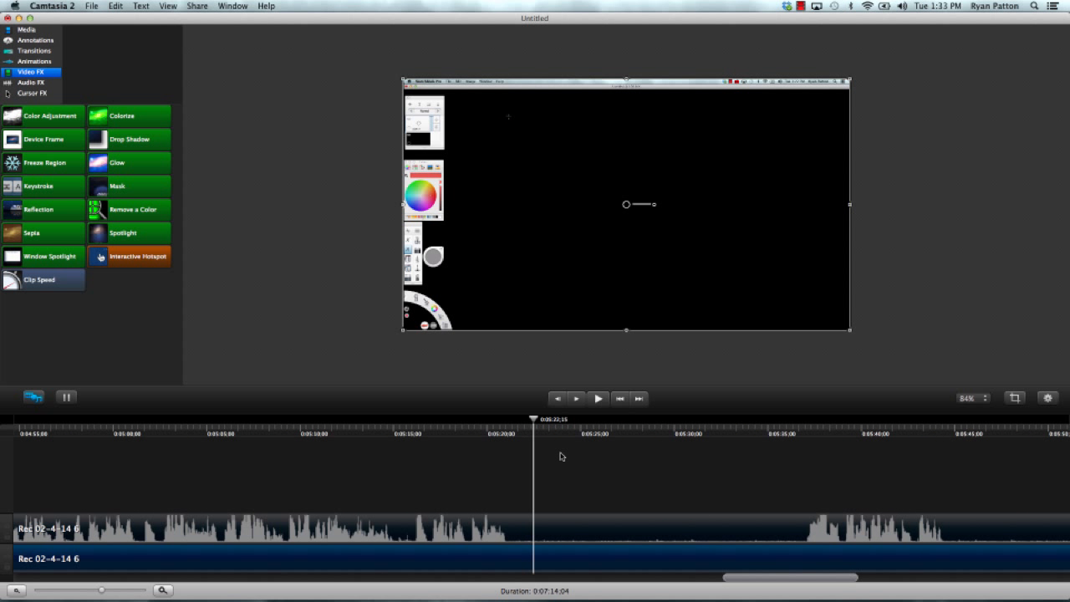
Play the narration from about 0:05:12 leading into the silent stretch, and return the playhead to about 0:05:16
{"action": "left_click_drag", "start_coordinate": [532, 420], "coordinate": [349, 436]}
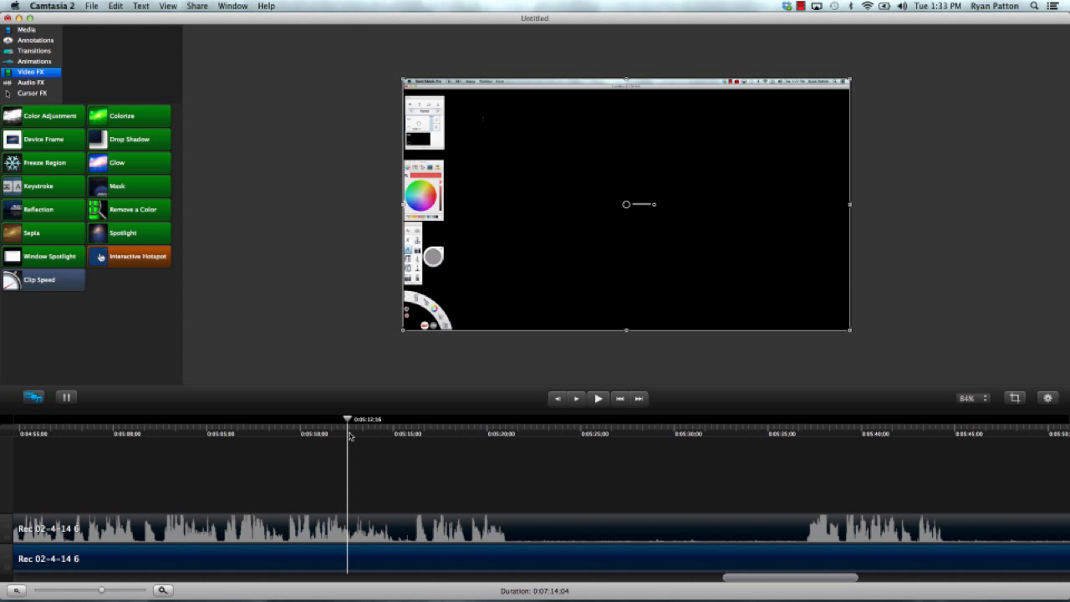
{"action": "left_click", "coordinate": [598, 398]}
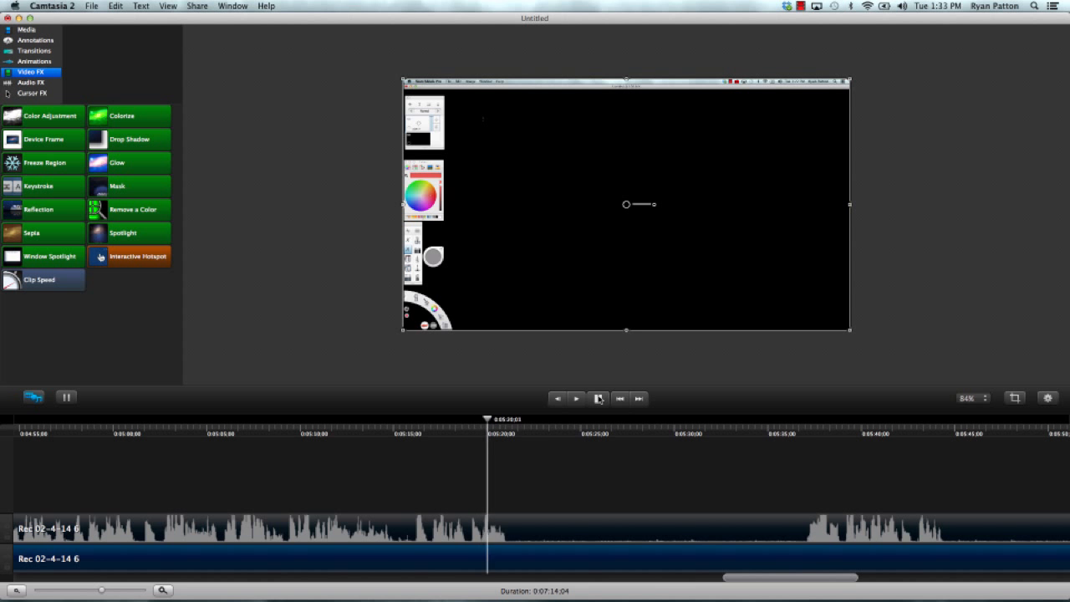
{"action": "left_click", "coordinate": [598, 399]}
{"action": "left_click_drag", "start_coordinate": [508, 419], "coordinate": [422, 420]}
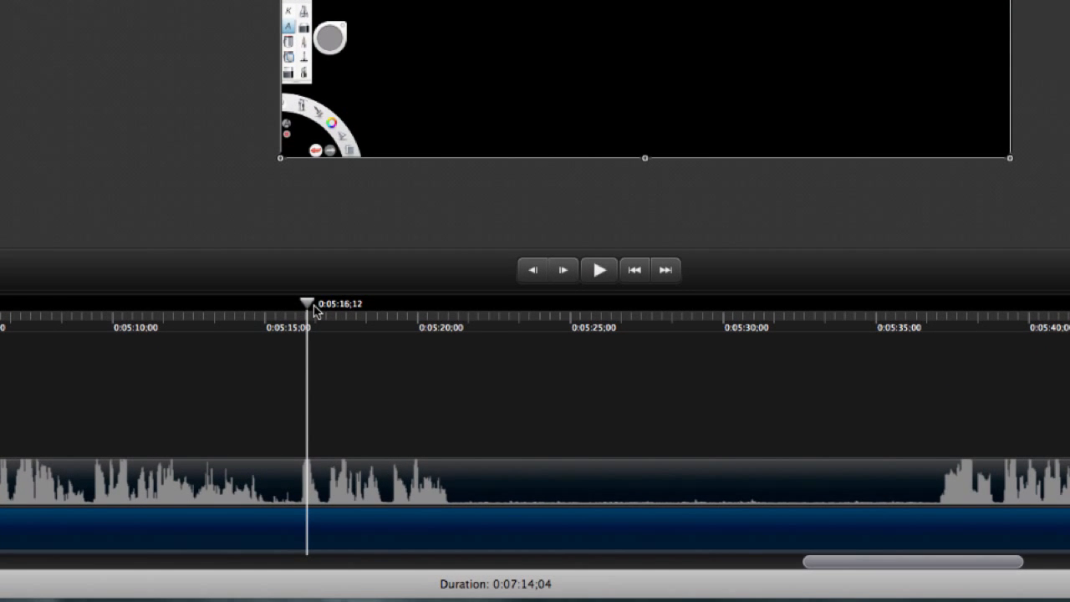
Split both the audio and the video of the Rec 02-4-14 6 clip at 0:05:16;12
{"action": "right_click", "coordinate": [312, 311]}
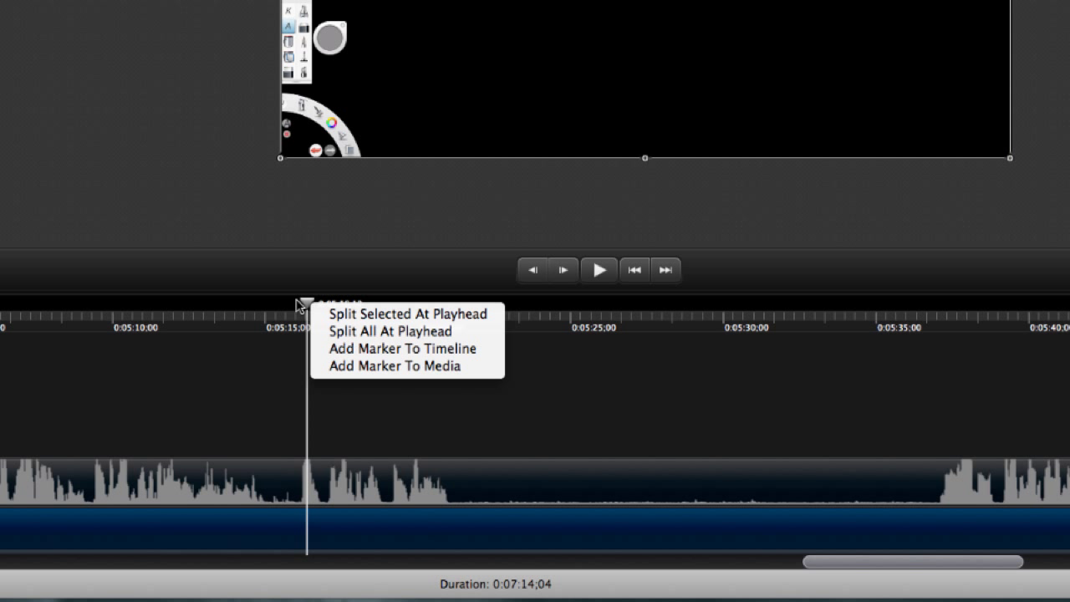
{"action": "left_click", "coordinate": [290, 306]}
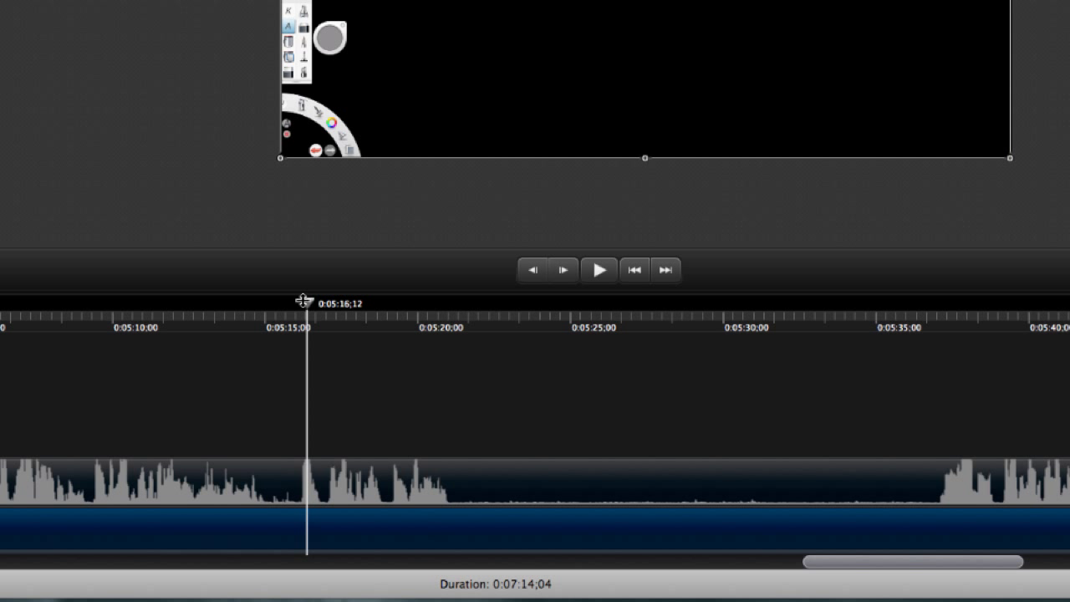
{"action": "right_click", "coordinate": [307, 306]}
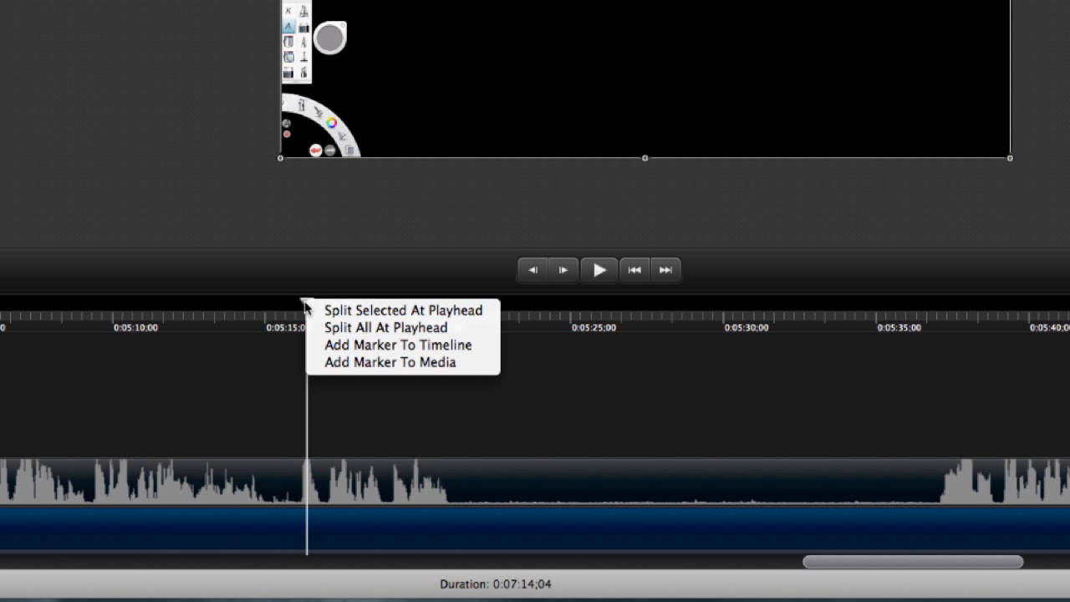
{"action": "left_click", "coordinate": [336, 332]}
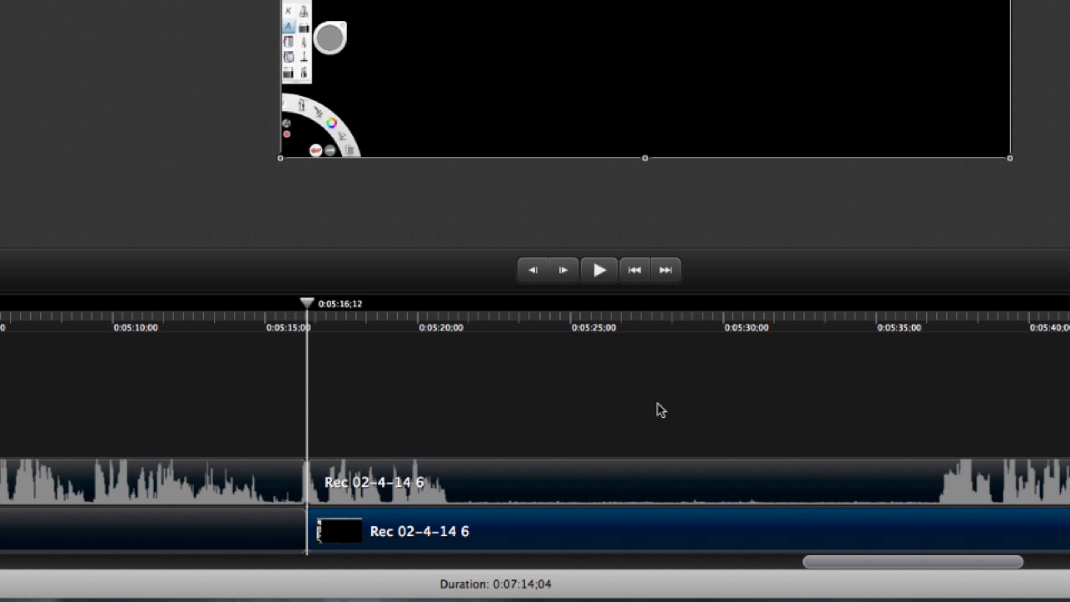
Play the narration after the silent stretch from 0:05:36;20, and split both tracks at 0:05:39;23
{"action": "scroll", "coordinate": [681, 412], "scroll_direction": "right", "scroll_amount": 2}
{"action": "scroll", "coordinate": [661, 401], "scroll_direction": "right", "scroll_amount": 4}
{"action": "left_click", "coordinate": [654, 310]}
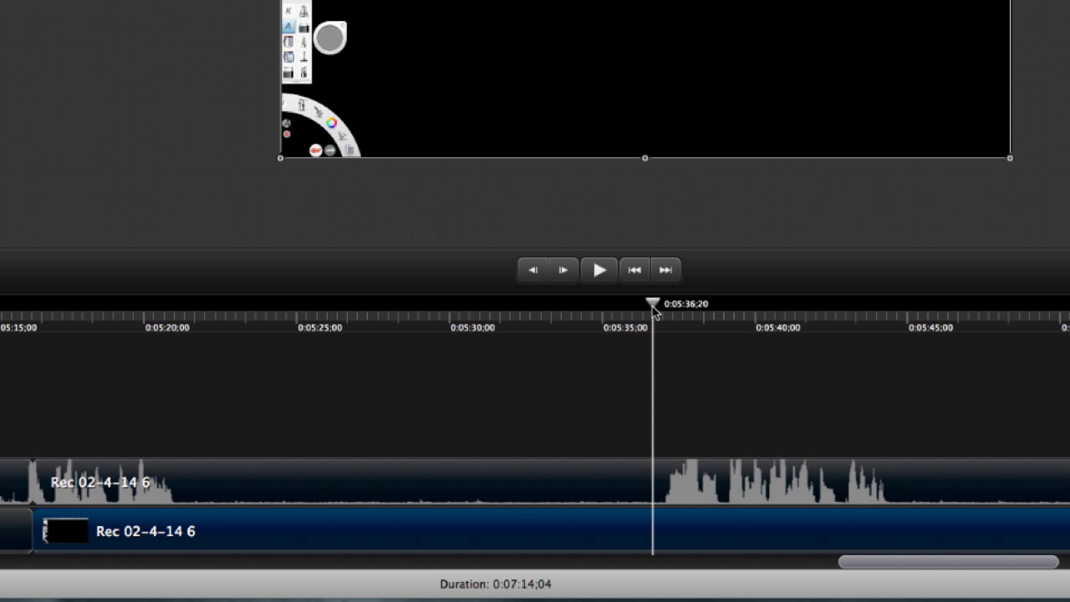
{"action": "left_click", "coordinate": [597, 271]}
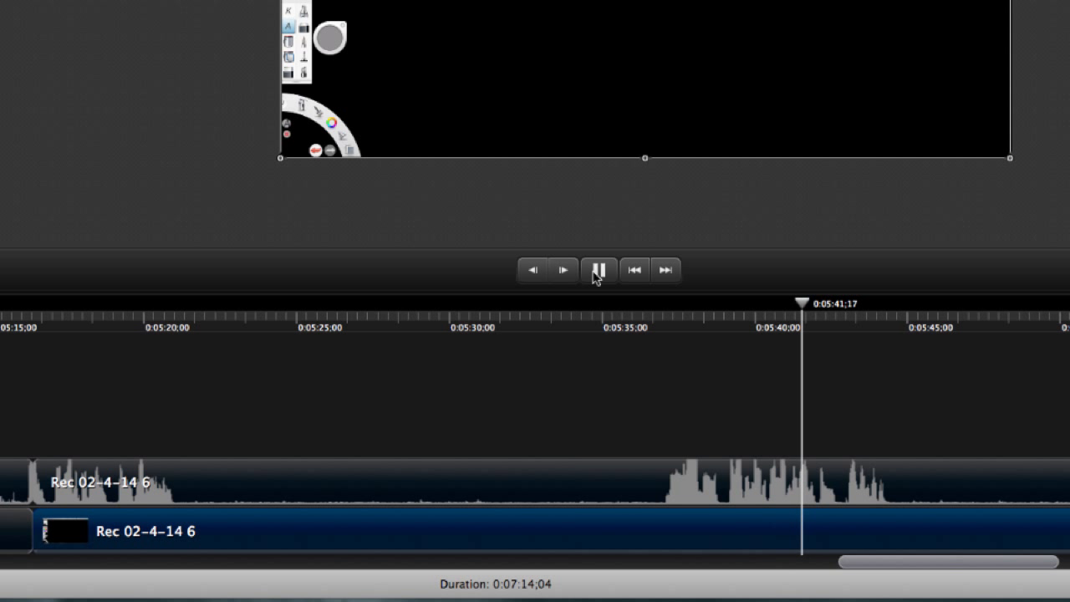
{"action": "left_click", "coordinate": [596, 277]}
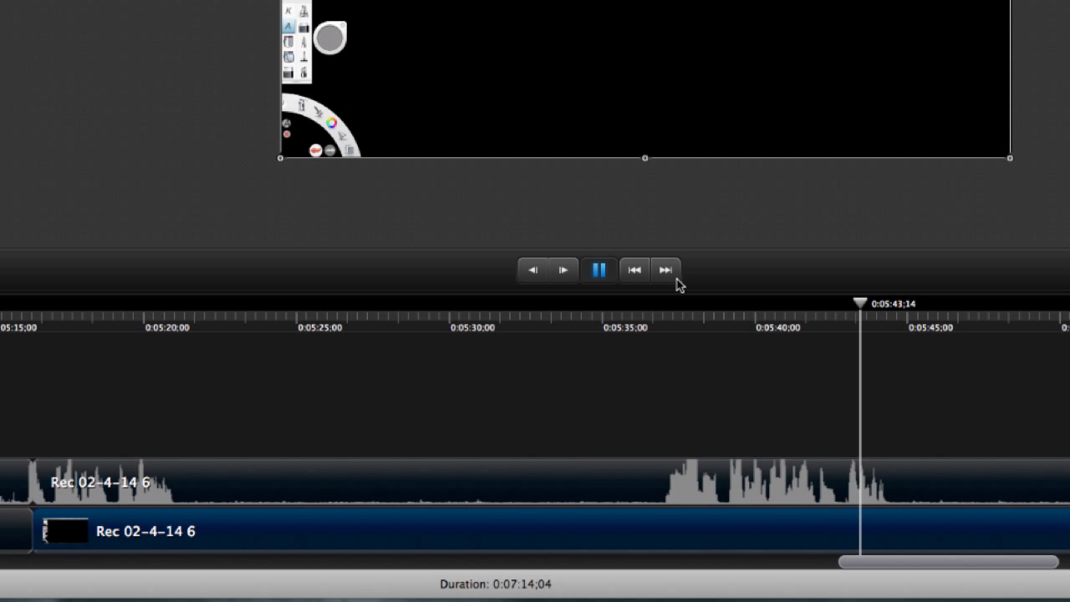
{"action": "left_click_drag", "start_coordinate": [705, 308], "coordinate": [747, 313]}
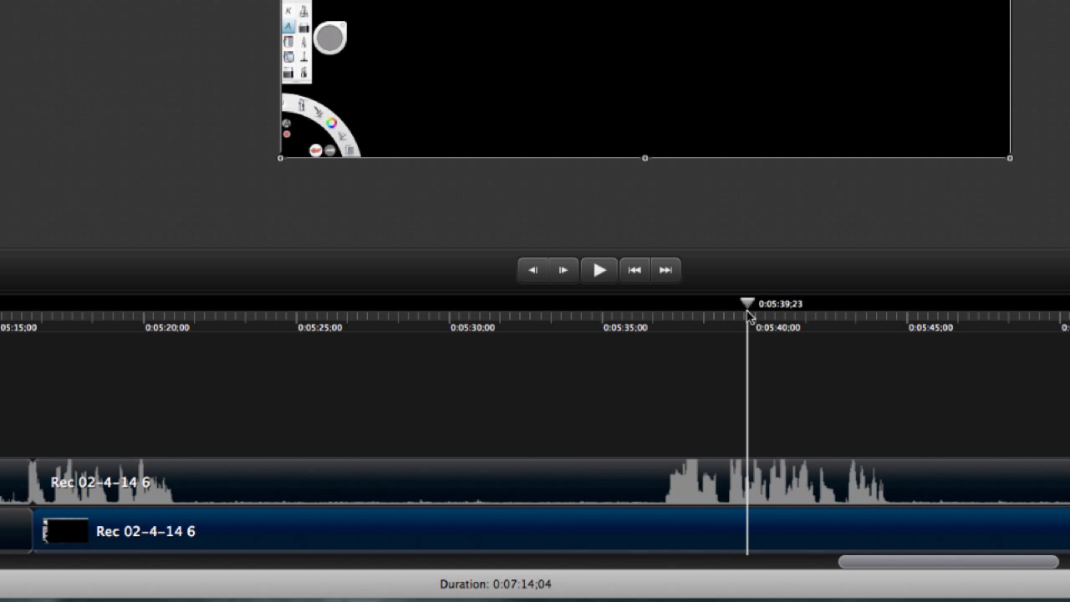
{"action": "right_click", "coordinate": [748, 313]}
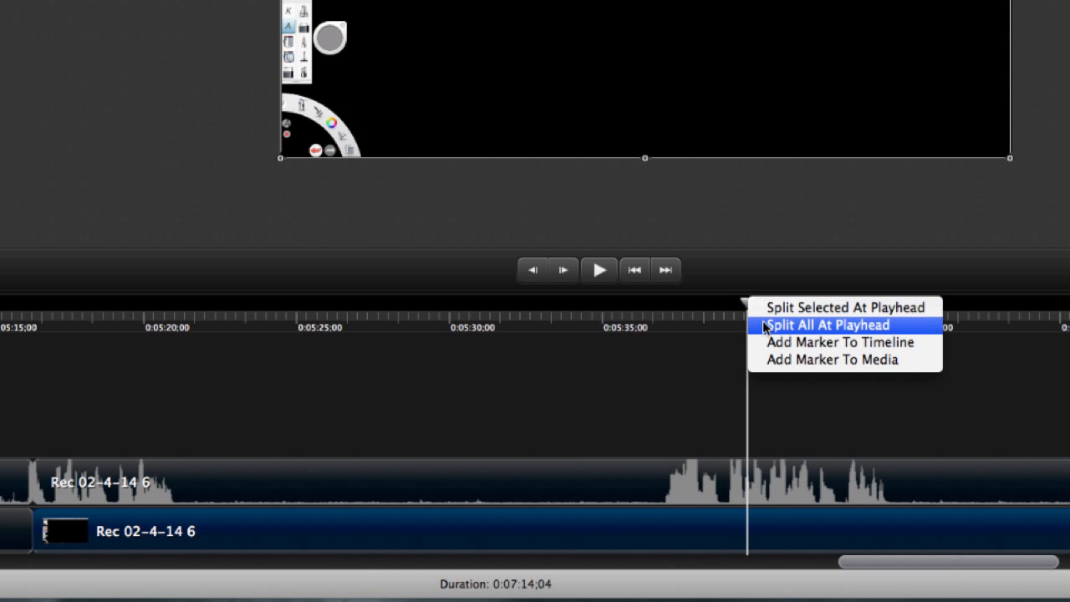
{"action": "left_click", "coordinate": [764, 326]}
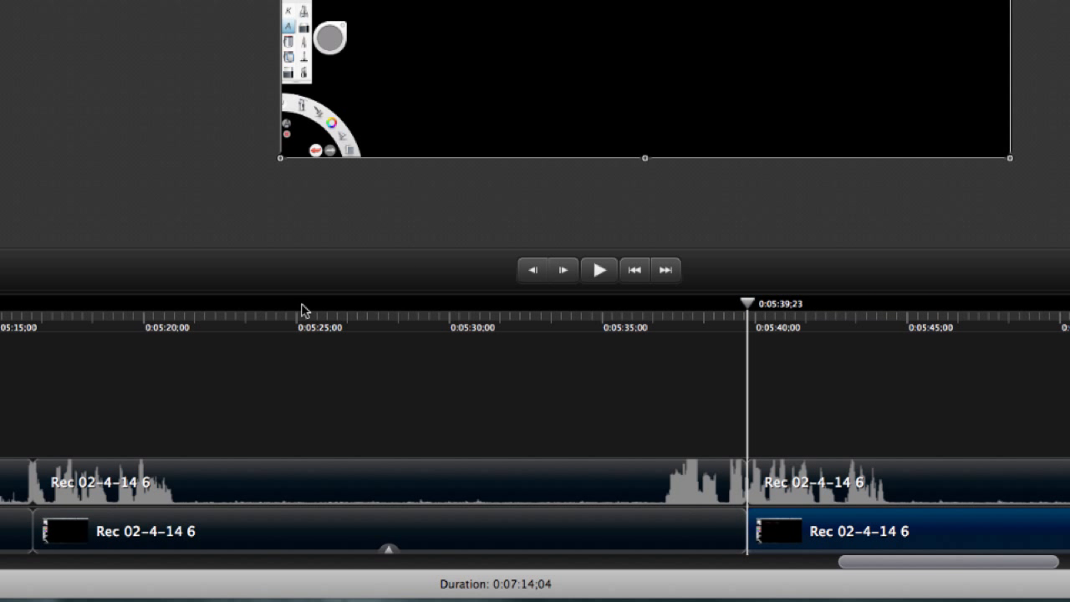
Delete the start of the middle video segment, from 0:05:16;12 to about 0:05:21.6, without rippling
{"action": "left_click", "coordinate": [176, 315]}
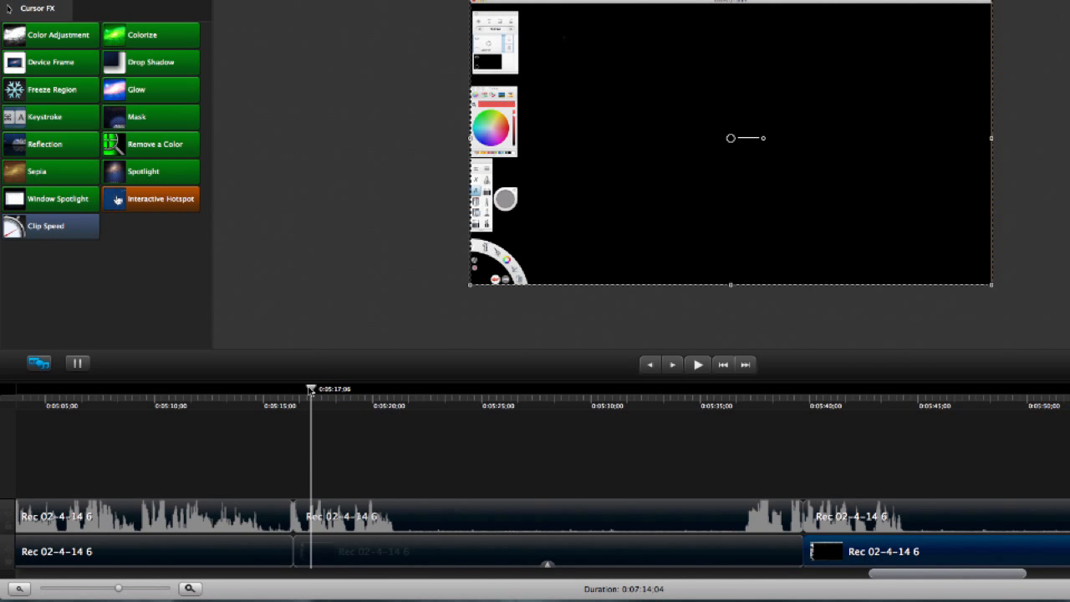
{"action": "left_click_drag", "start_coordinate": [311, 390], "coordinate": [417, 394]}
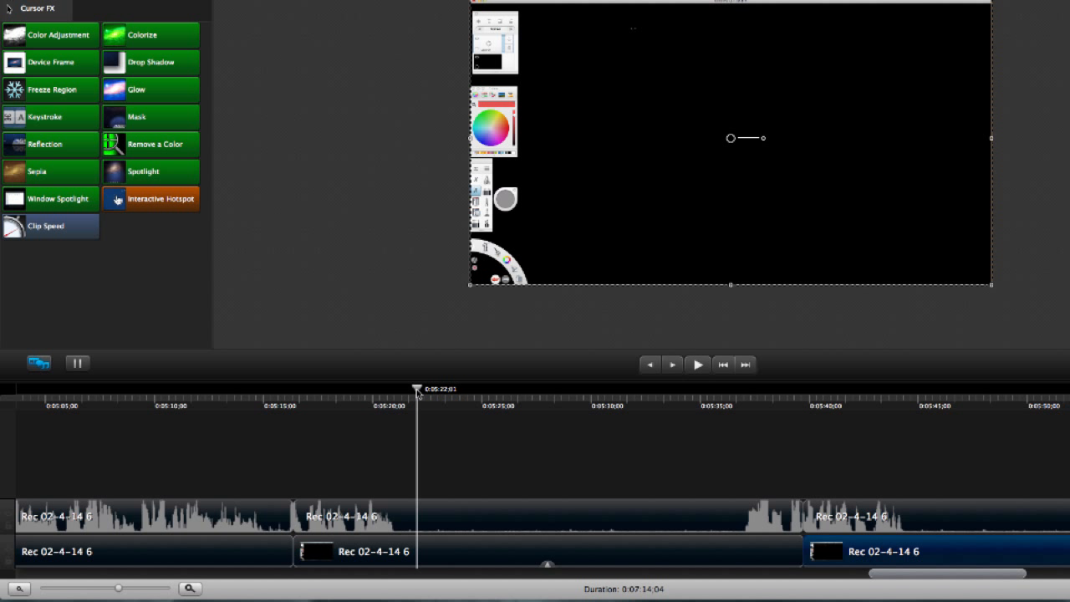
{"action": "left_click", "coordinate": [409, 548]}
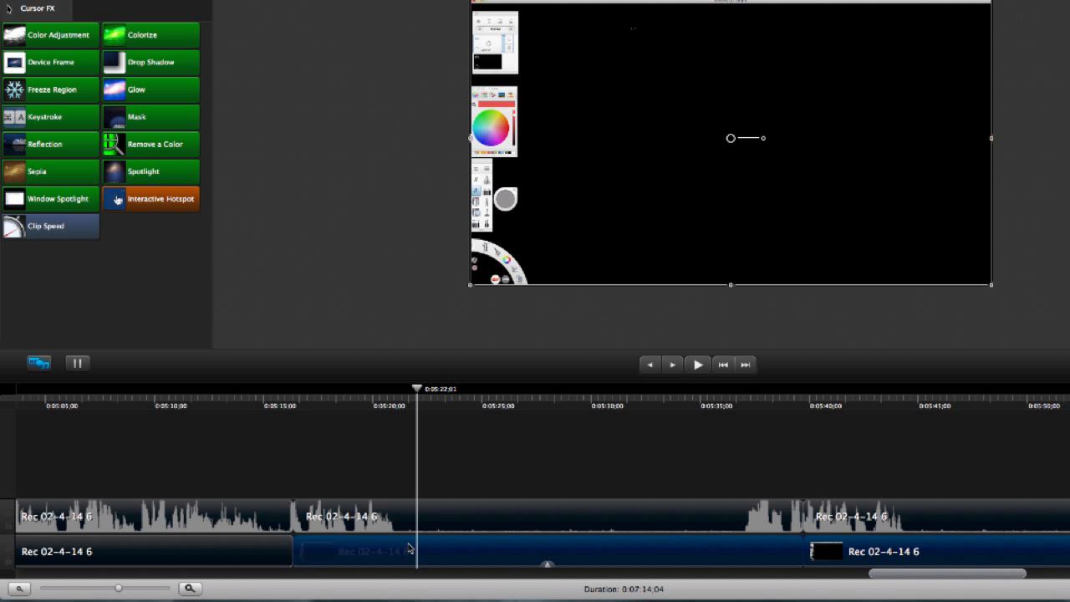
{"action": "left_click_drag", "start_coordinate": [408, 548], "coordinate": [296, 547]}
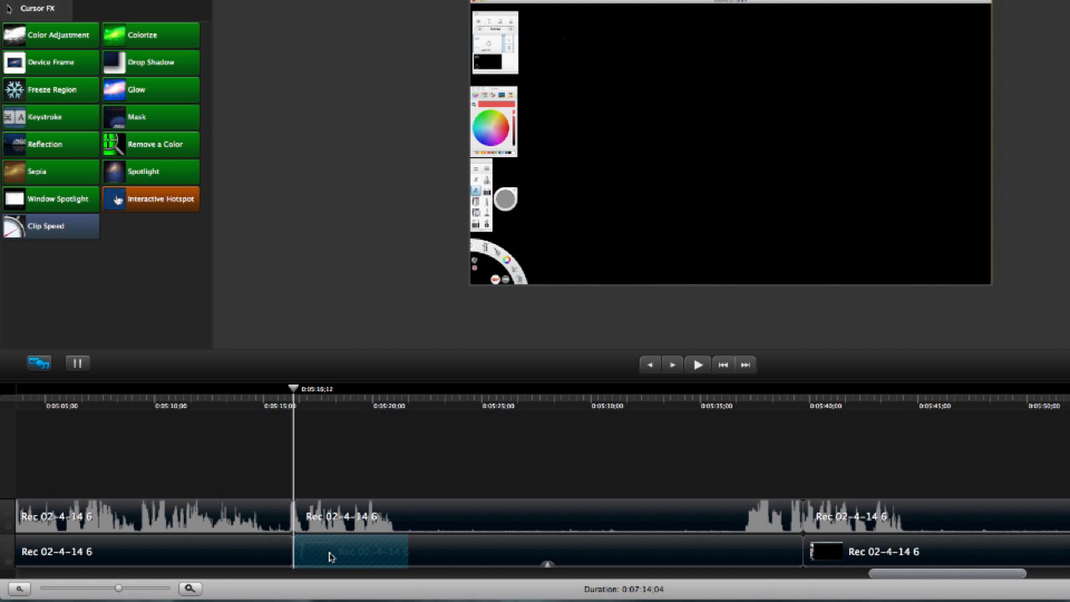
{"action": "right_click", "coordinate": [330, 557]}
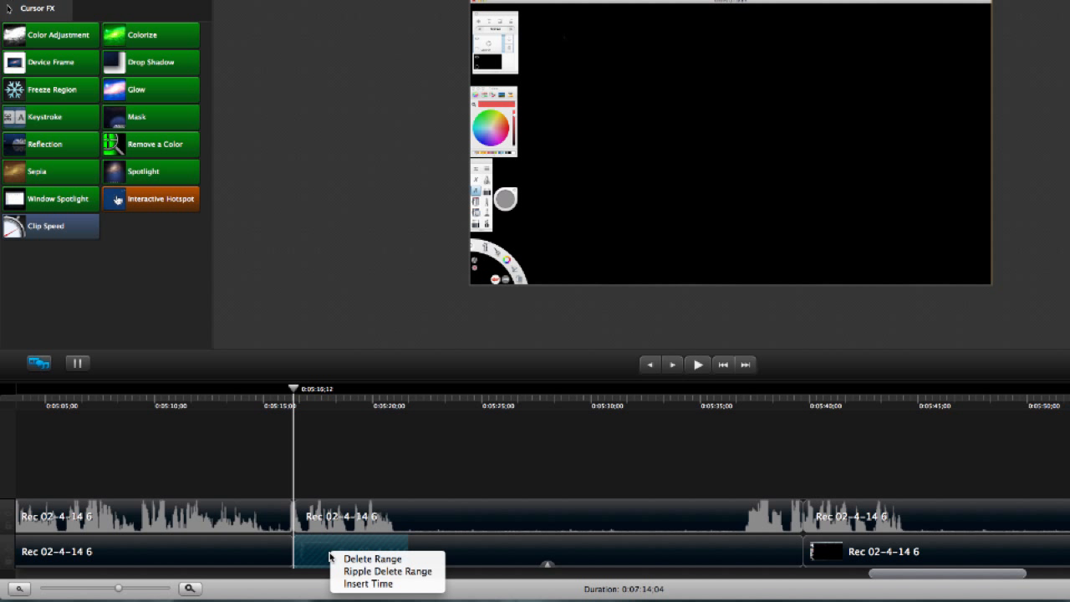
{"action": "left_click", "coordinate": [371, 558]}
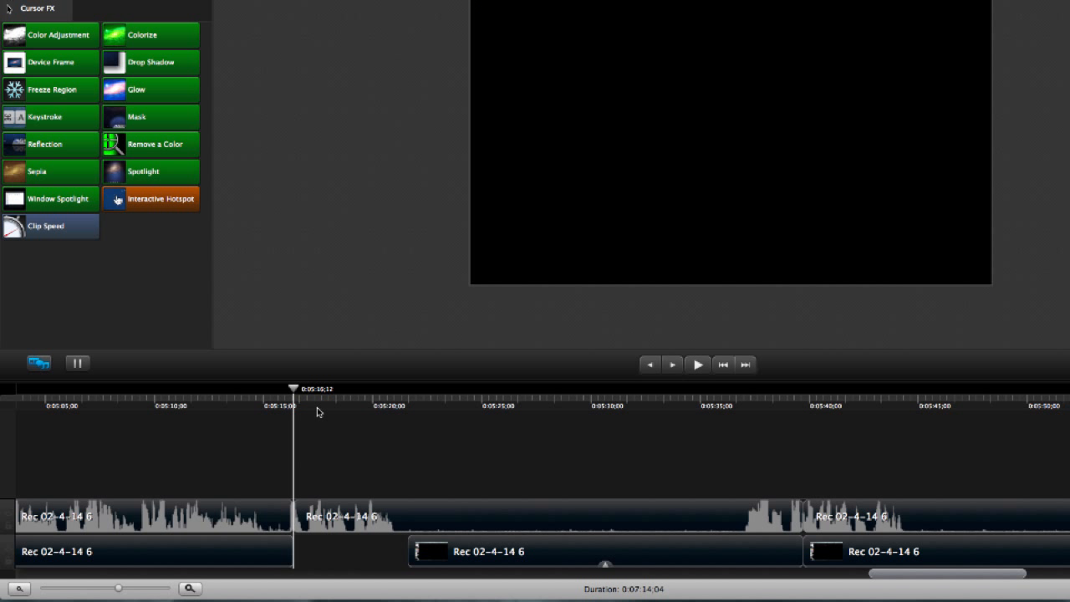
Delete the end of the middle video segment, from 0:05:37;15 to 0:05:39;23, without rippling
{"action": "mouse_move", "coordinate": [294, 414]}
{"action": "left_mouse_down"}
{"action": "mouse_move", "coordinate": [442, 411]}
{"action": "mouse_move", "coordinate": [608, 433]}
{"action": "left_mouse_up"}
{"action": "mouse_move", "coordinate": [612, 392]}
{"action": "left_mouse_down"}
{"action": "mouse_move", "coordinate": [707, 409]}
{"action": "mouse_move", "coordinate": [748, 426]}
{"action": "mouse_move", "coordinate": [715, 432]}
{"action": "mouse_move", "coordinate": [747, 432]}
{"action": "left_mouse_up"}
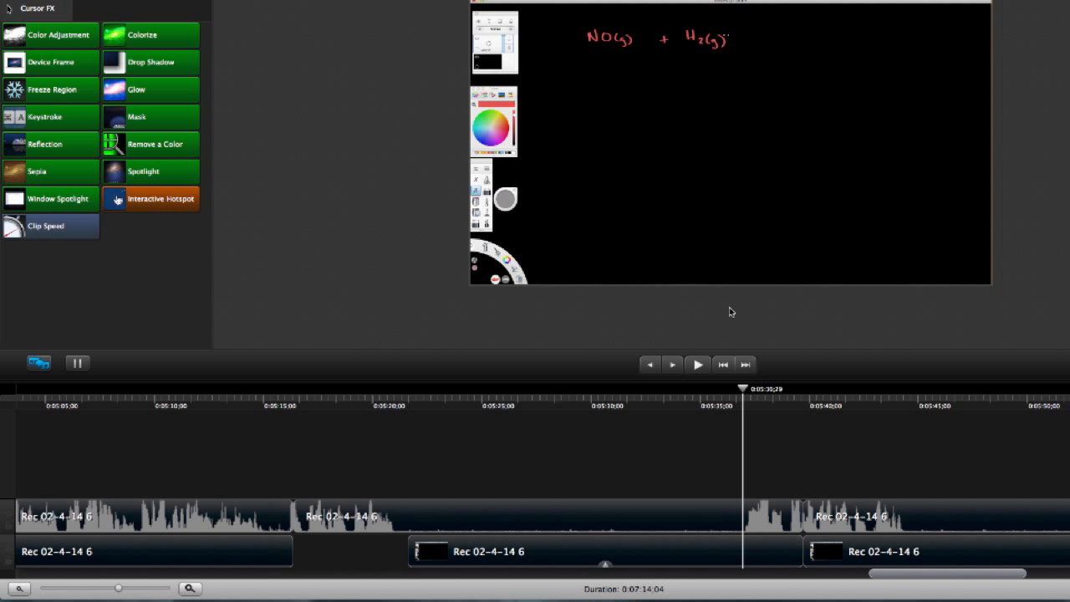
{"action": "mouse_move", "coordinate": [745, 396]}
{"action": "left_mouse_down"}
{"action": "mouse_move", "coordinate": [707, 397]}
{"action": "mouse_move", "coordinate": [756, 398]}
{"action": "left_mouse_up"}
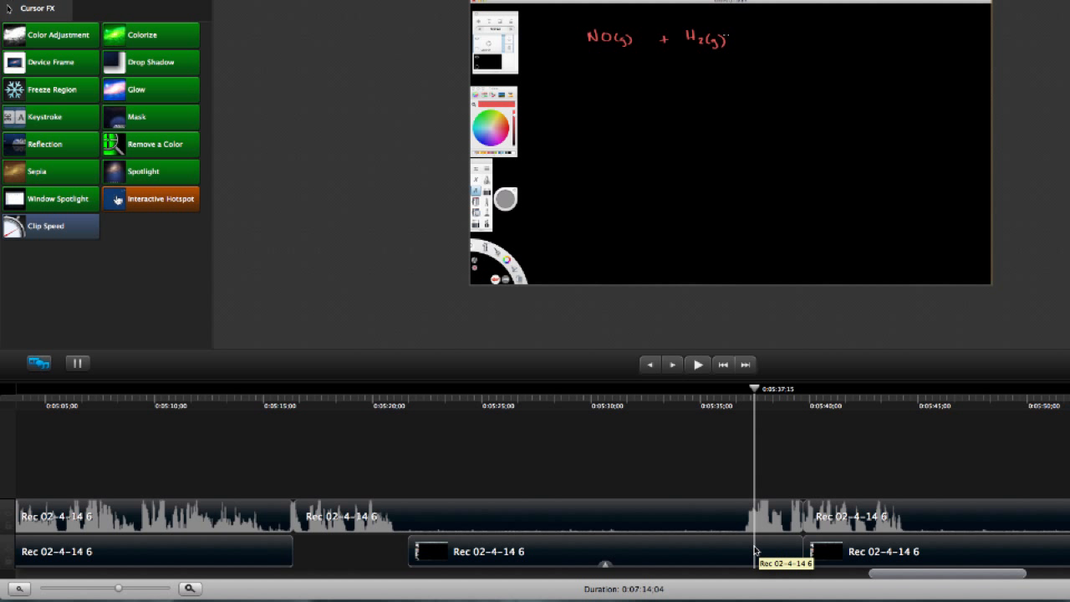
{"action": "left_click_drag", "start_coordinate": [756, 551], "coordinate": [799, 551]}
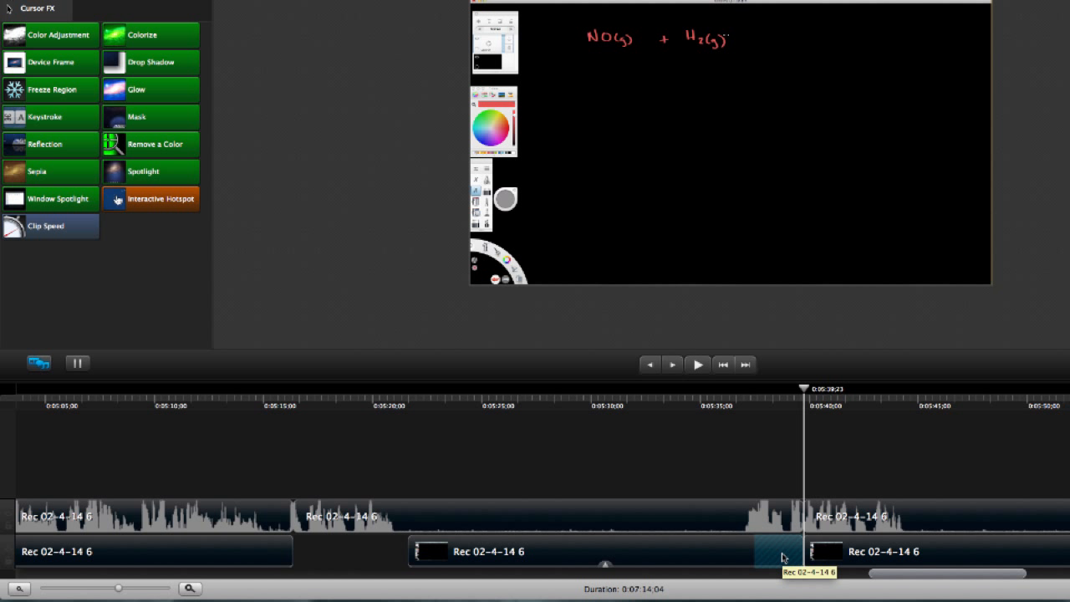
{"action": "right_click", "coordinate": [782, 558]}
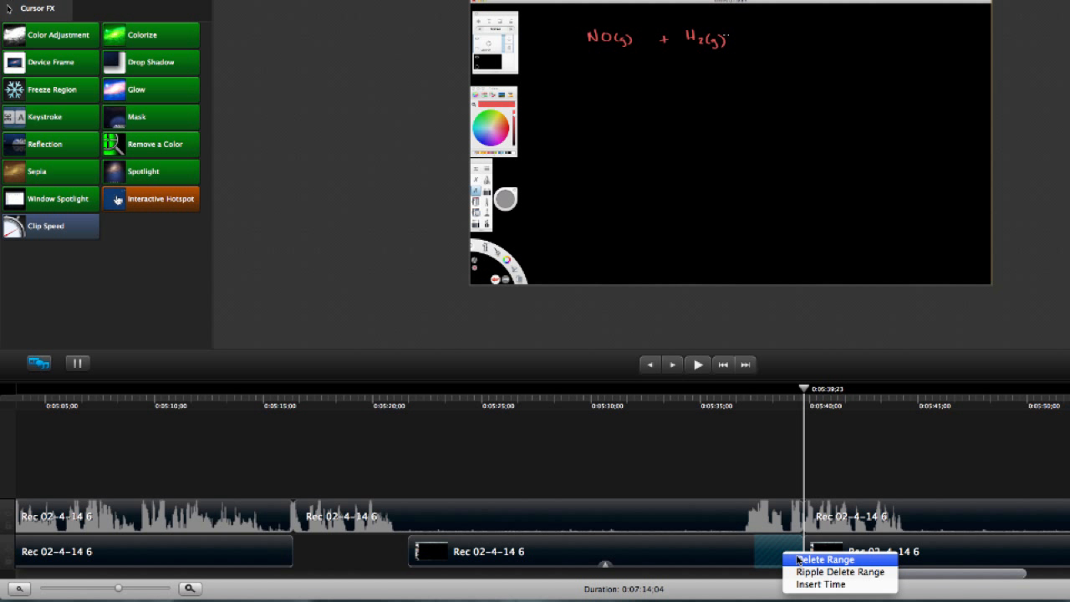
{"action": "left_click", "coordinate": [799, 560]}
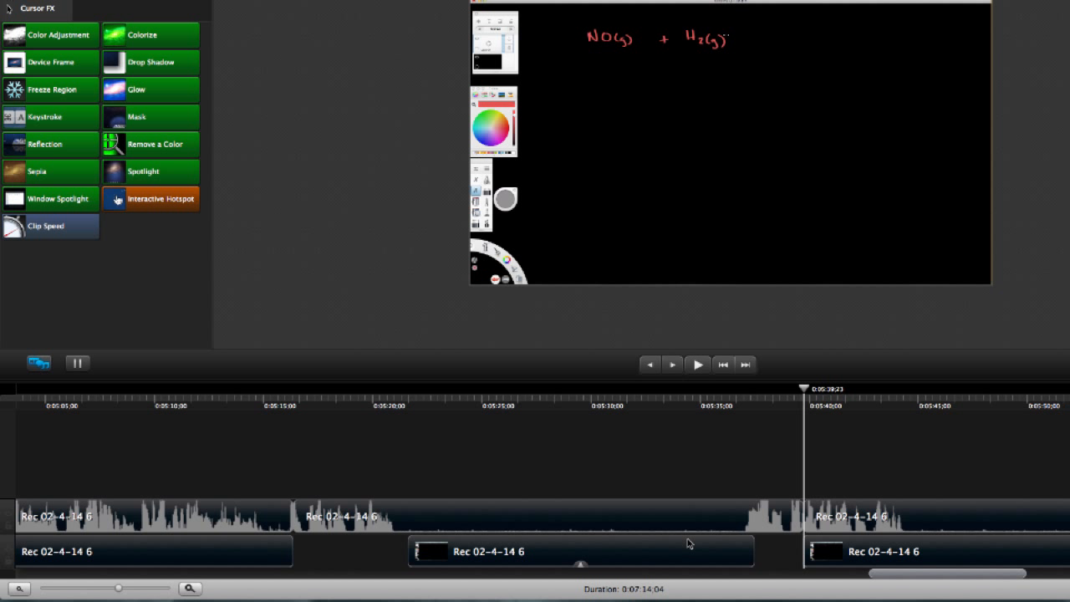
Move the trimmed middle video segment against the preceding one and shorten it by raising its clip speed to 151.1%
{"action": "left_click_drag", "start_coordinate": [690, 550], "coordinate": [573, 551]}
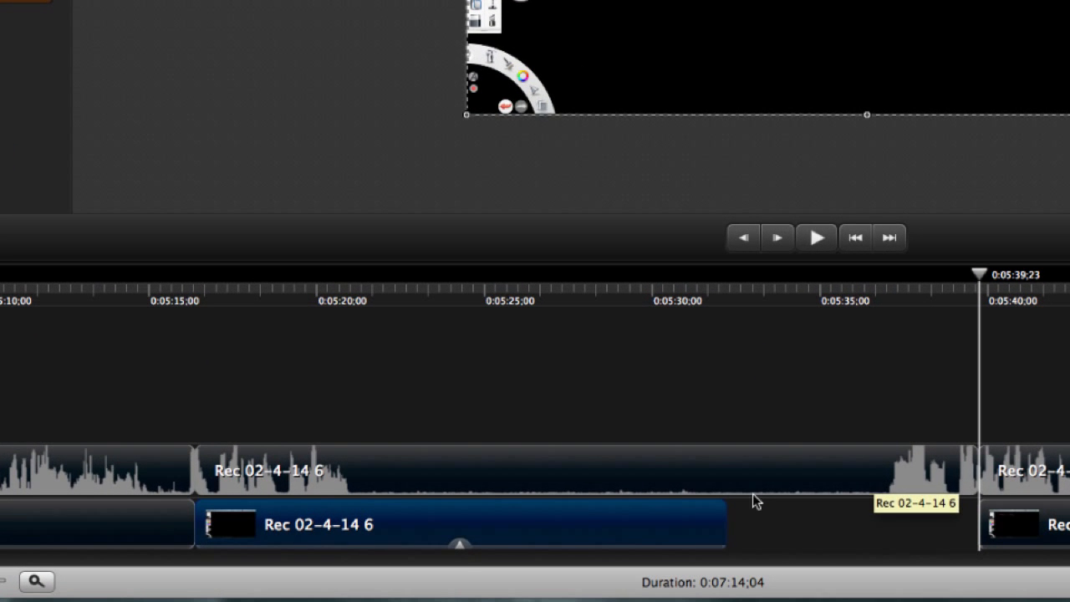
{"action": "left_click", "coordinate": [460, 544]}
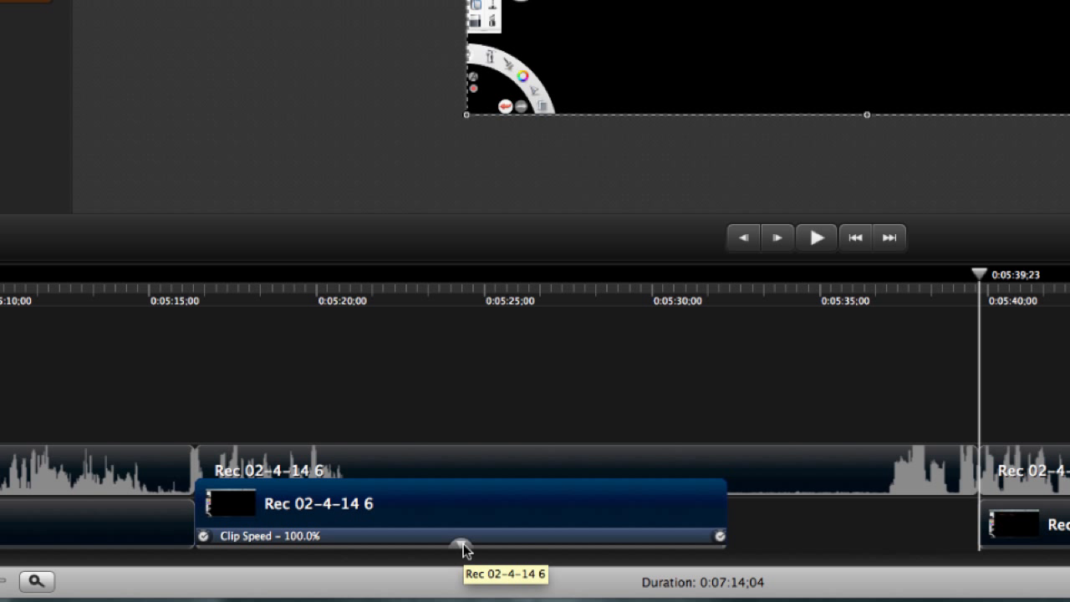
{"action": "left_click", "coordinate": [463, 545]}
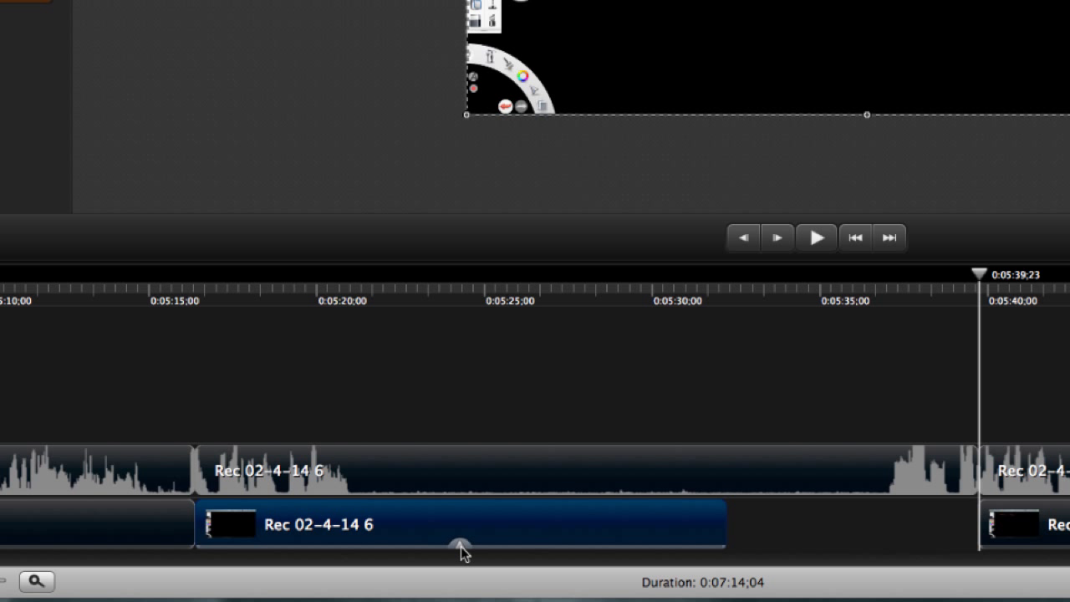
{"action": "left_click", "coordinate": [460, 547]}
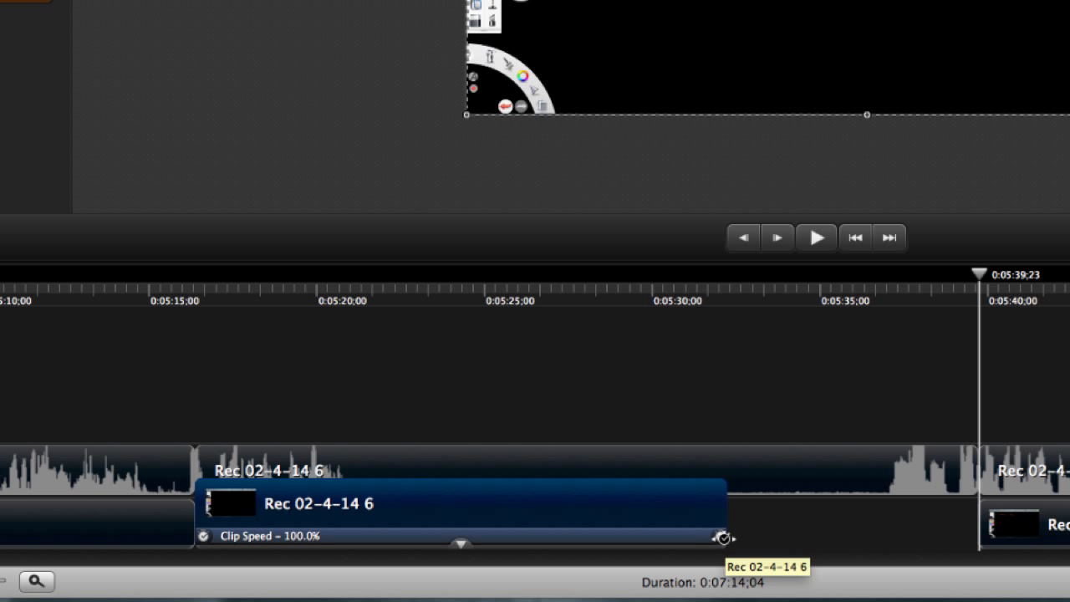
{"action": "left_click_drag", "start_coordinate": [722, 538], "coordinate": [560, 537]}
{"action": "left_click_drag", "start_coordinate": [552, 536], "coordinate": [542, 534]}
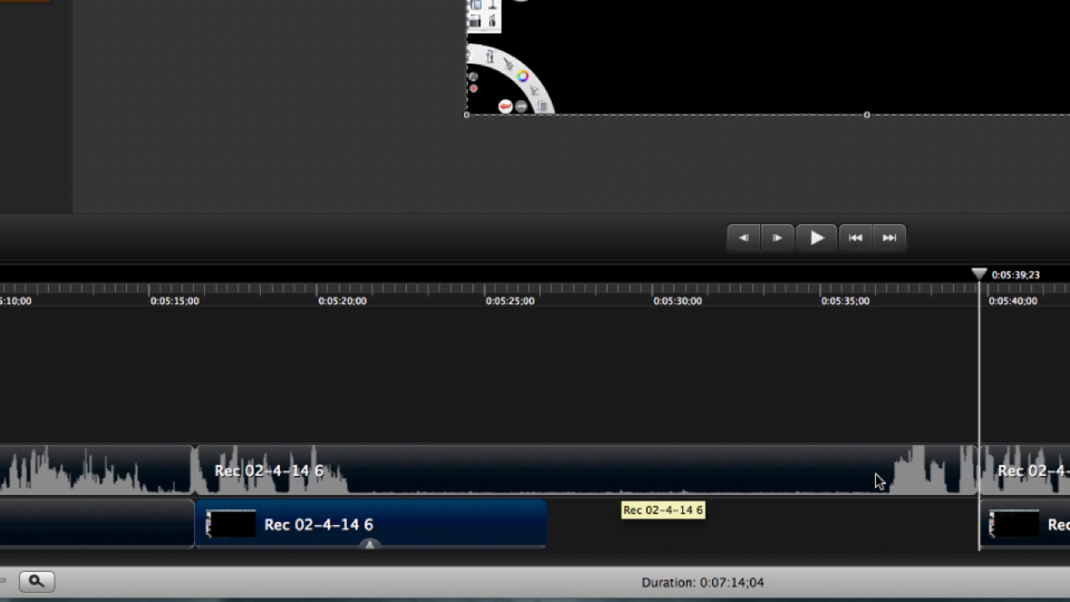
Ripple delete the silent audio range from 0:05:22;26 to about 0:05:36.7
{"action": "left_click_drag", "start_coordinate": [876, 481], "coordinate": [411, 477]}
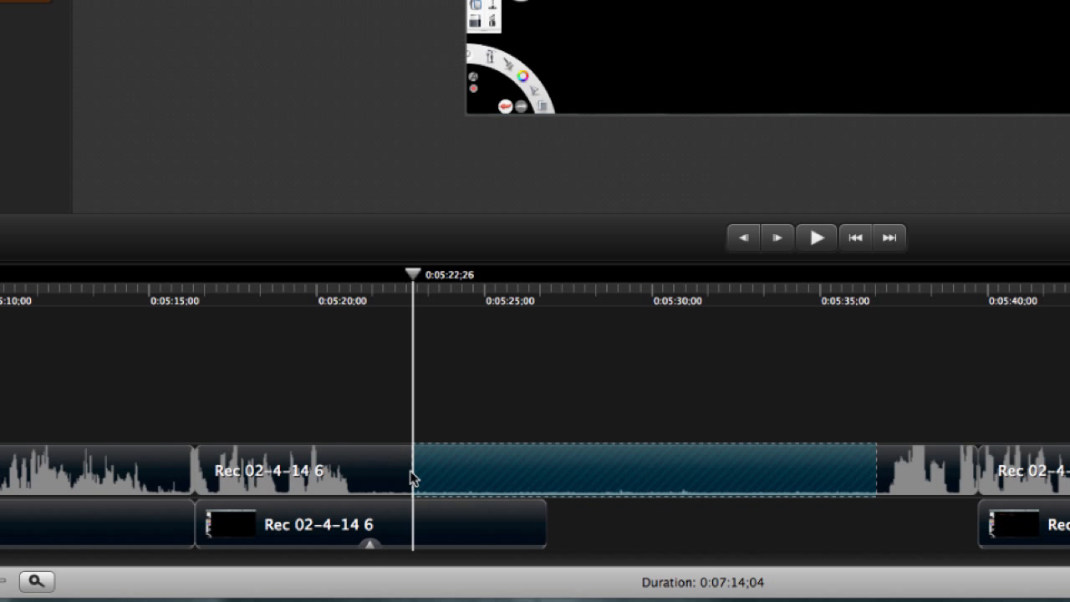
{"action": "right_click", "coordinate": [471, 468]}
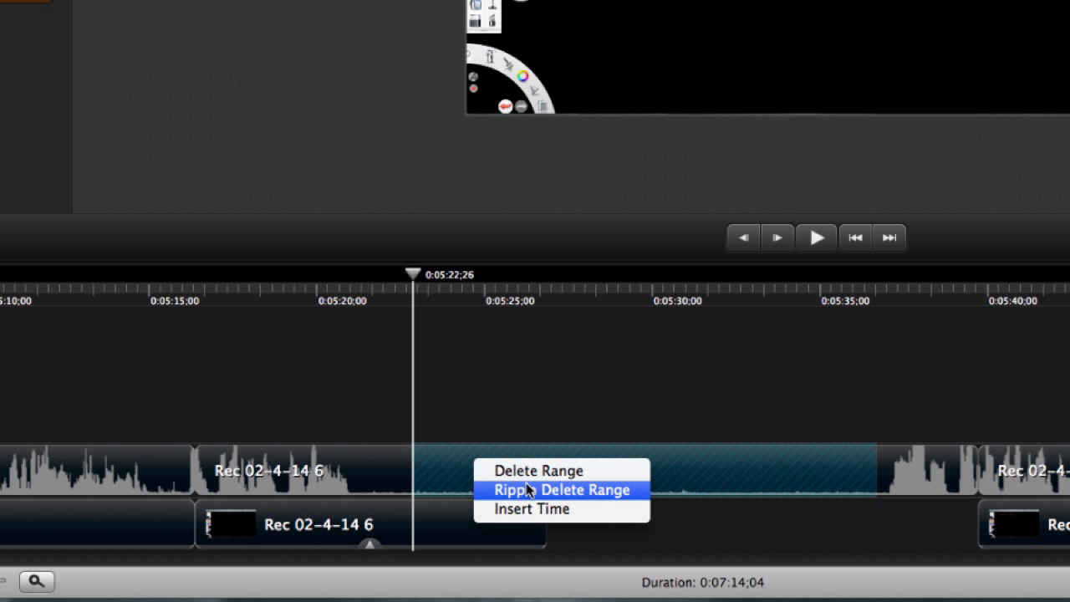
{"action": "left_click", "coordinate": [546, 490]}
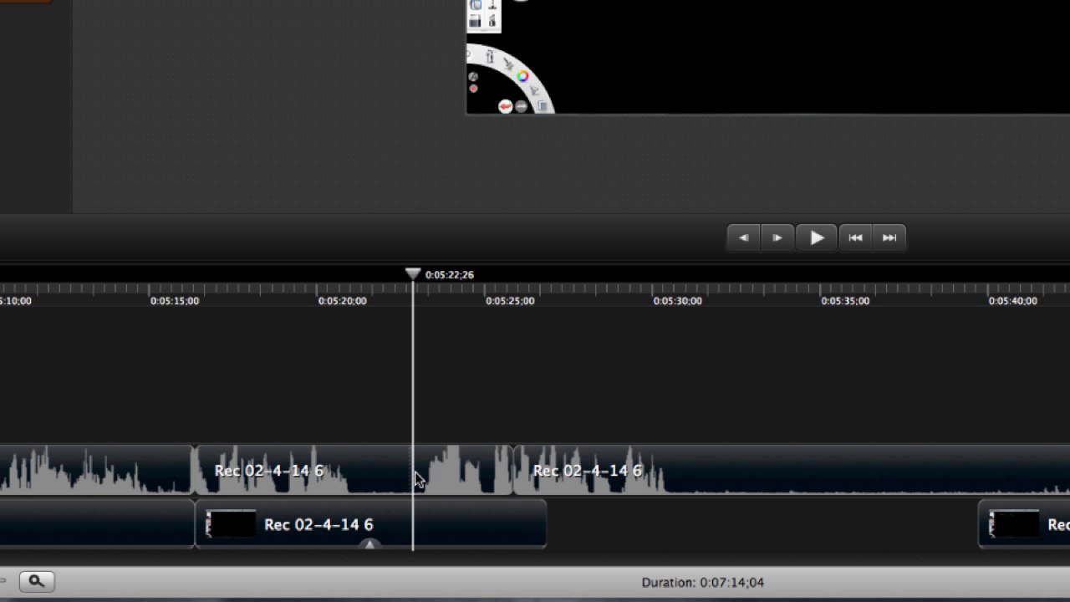
Raise the middle video segment's clip speed to 167.0% to match its audio, and move the following video segment up against it
{"action": "left_click", "coordinate": [372, 546]}
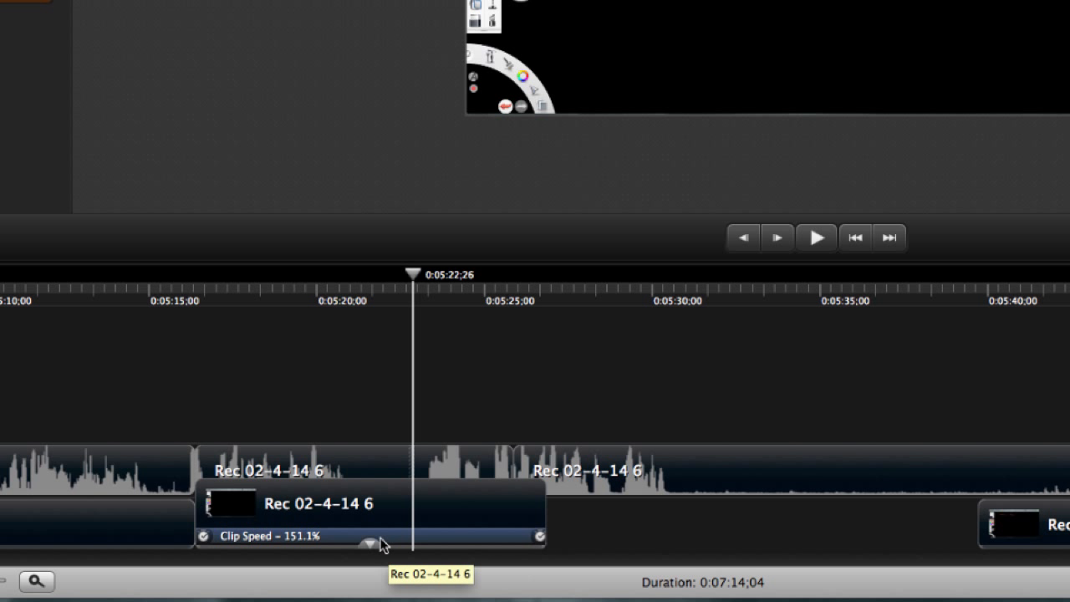
{"action": "left_click_drag", "start_coordinate": [539, 536], "coordinate": [506, 542]}
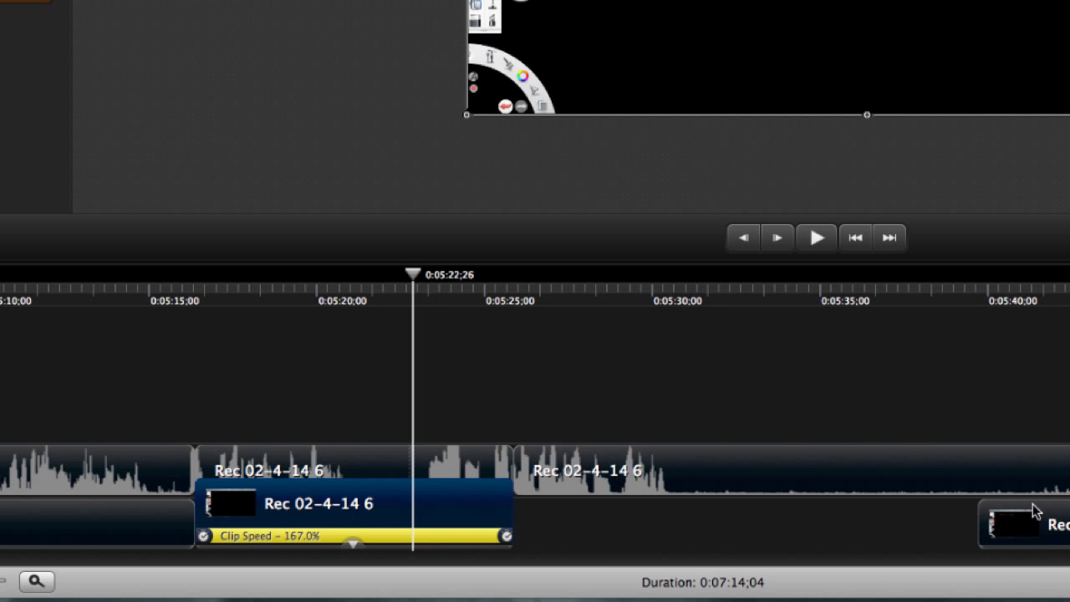
{"action": "left_click_drag", "start_coordinate": [1065, 524], "coordinate": [728, 516]}
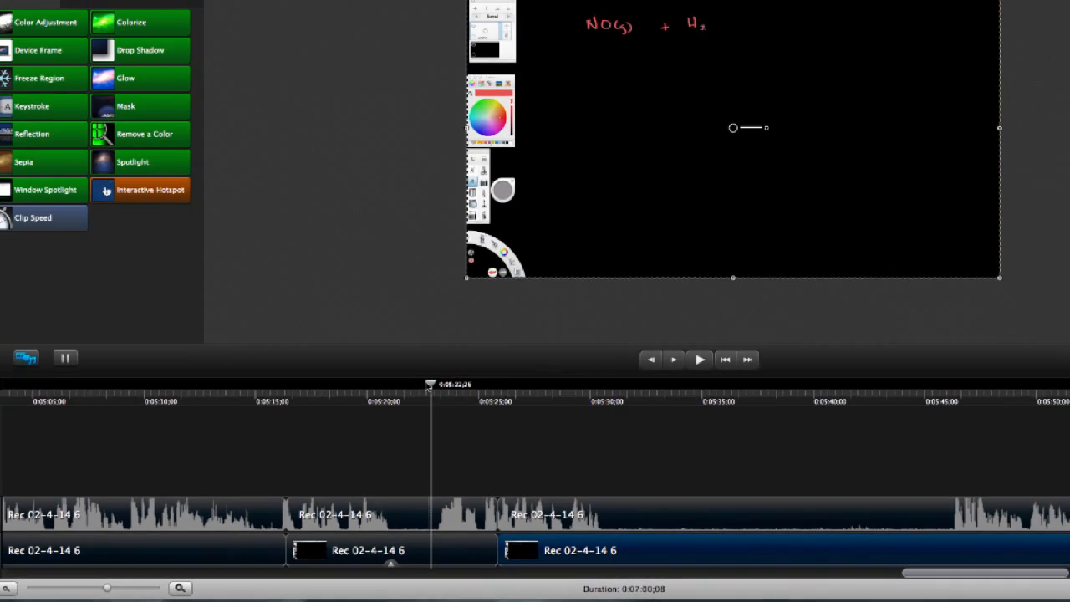
Play back the edited section from about 0:05:13 to 0:05:29;18 to check the sped-up video against the narration
{"action": "left_click_drag", "start_coordinate": [413, 275], "coordinate": [127, 296]}
{"action": "left_click_drag", "start_coordinate": [246, 407], "coordinate": [228, 407]}
{"action": "left_click", "coordinate": [694, 366]}
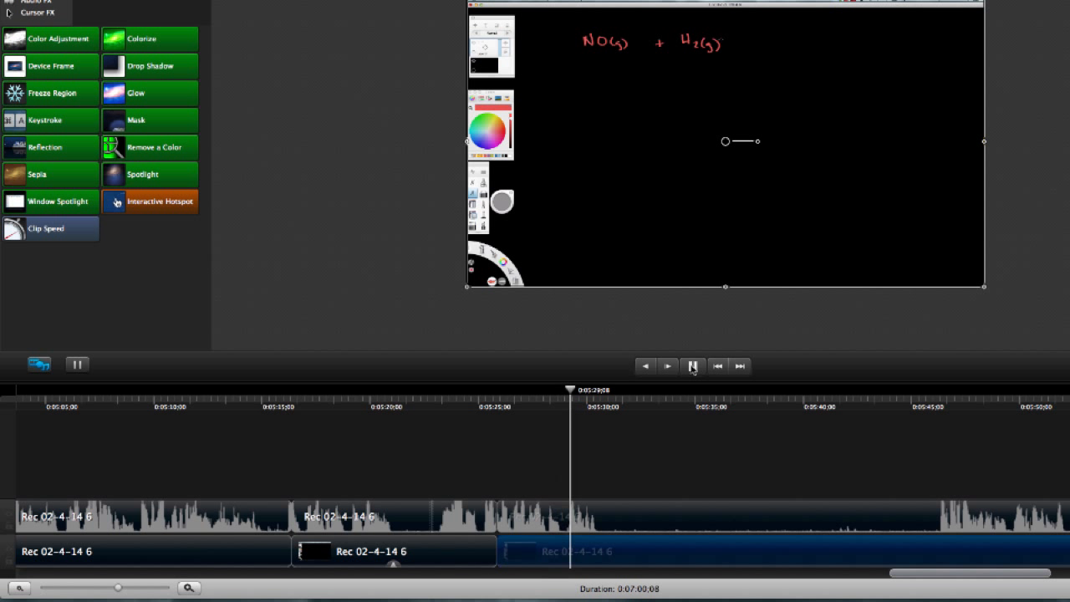
{"action": "left_click", "coordinate": [693, 366]}
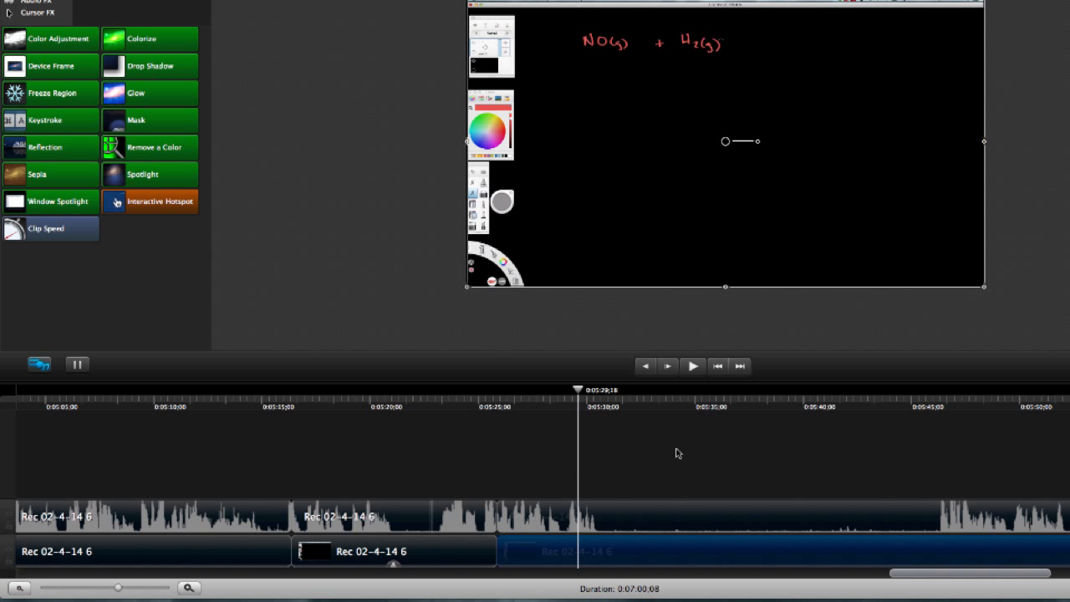
{"action": "scroll", "coordinate": [677, 453], "scroll_direction": "right", "scroll_amount": 5}
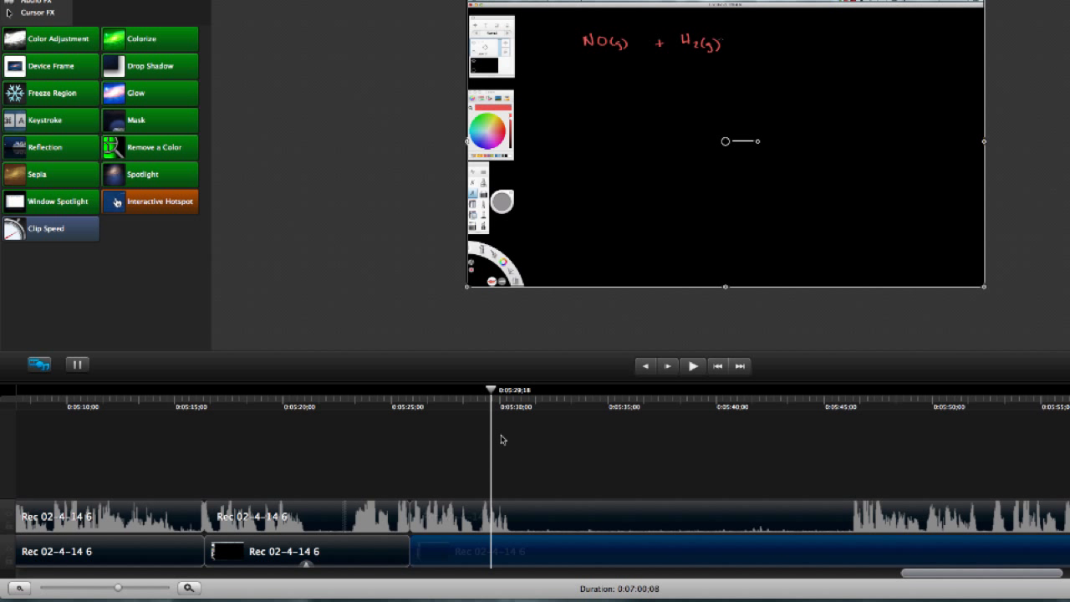
Play the recording around 0:05:45;25 to locate where the written equation ends, and split all tracks at 0:05:51;21
{"action": "left_click_drag", "start_coordinate": [493, 396], "coordinate": [681, 420]}
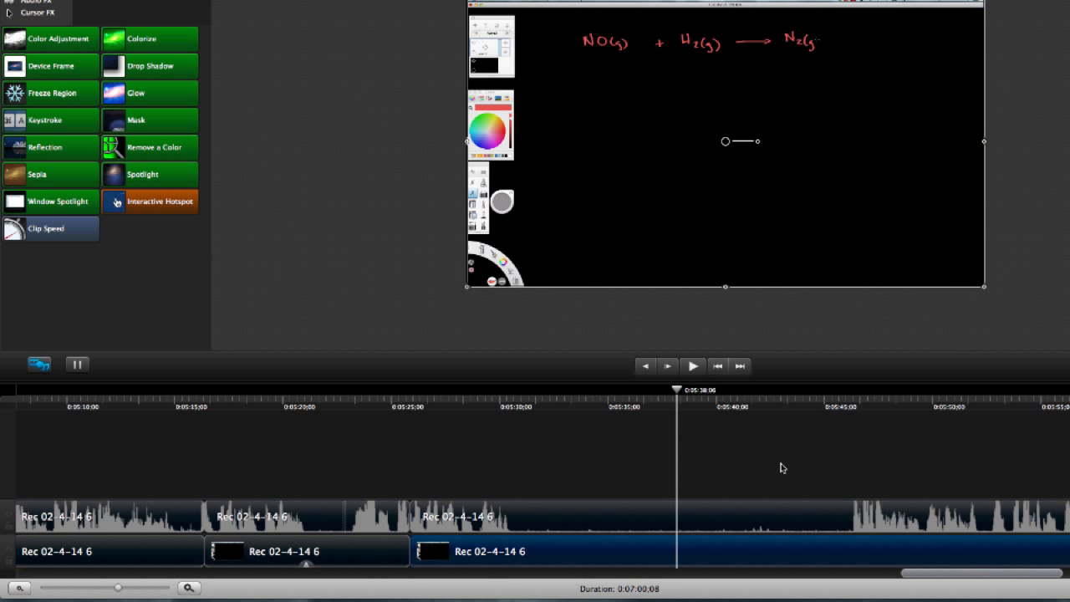
{"action": "scroll", "coordinate": [781, 468], "scroll_direction": "right", "scroll_amount": 8}
{"action": "left_click", "coordinate": [513, 398]}
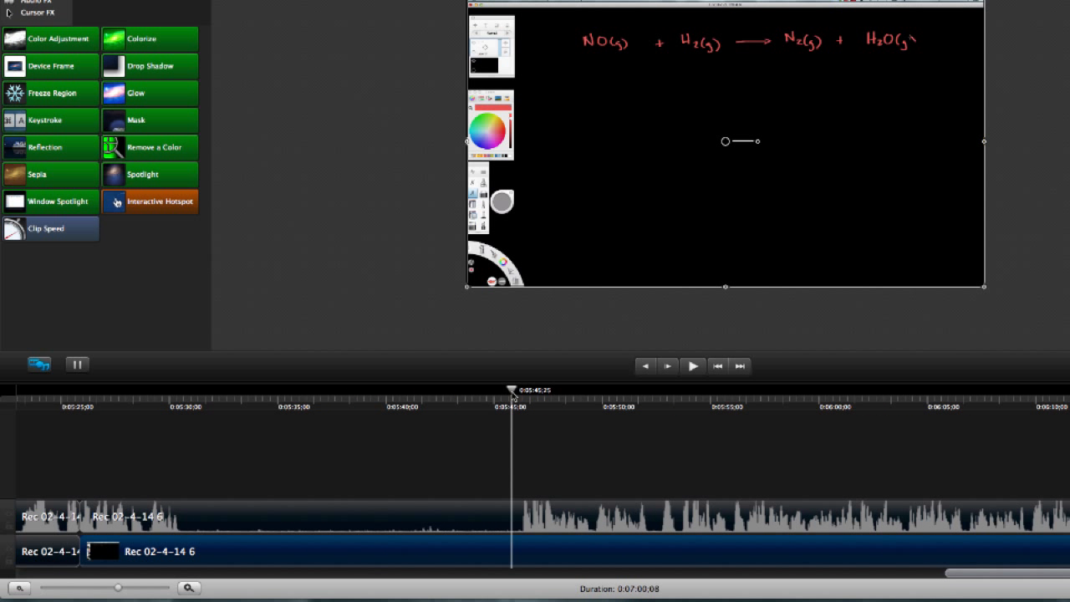
{"action": "left_click", "coordinate": [693, 366]}
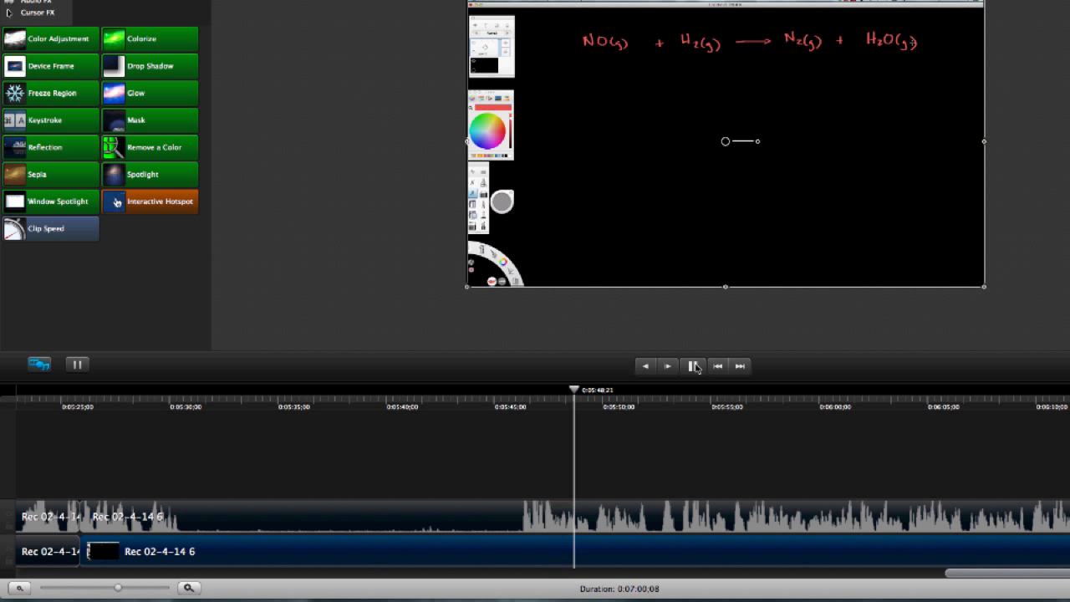
{"action": "left_click", "coordinate": [694, 366]}
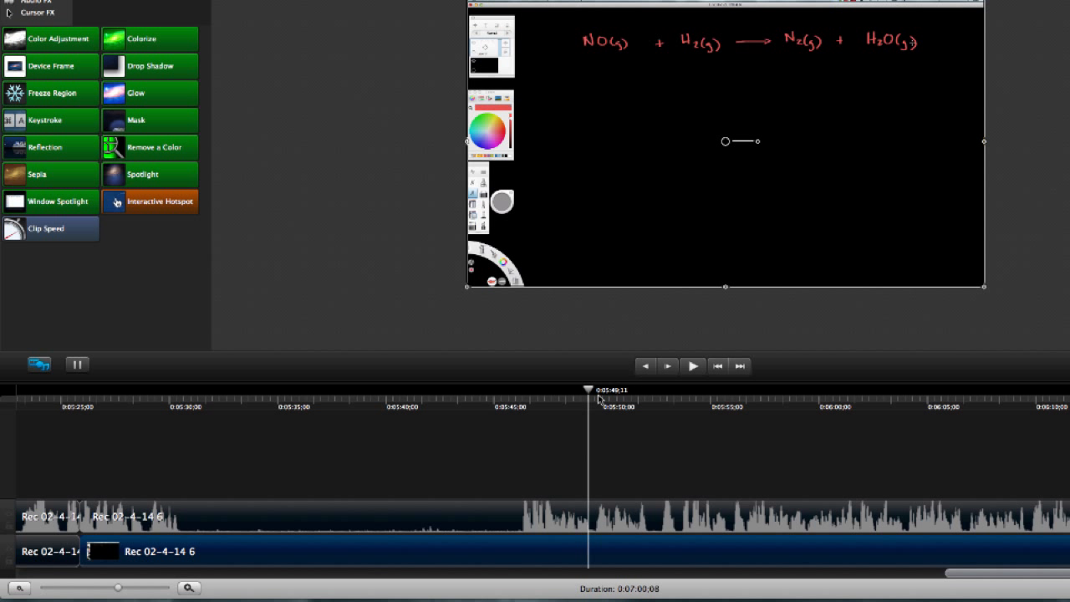
{"action": "left_click_drag", "start_coordinate": [588, 394], "coordinate": [640, 403]}
{"action": "right_click", "coordinate": [639, 399]}
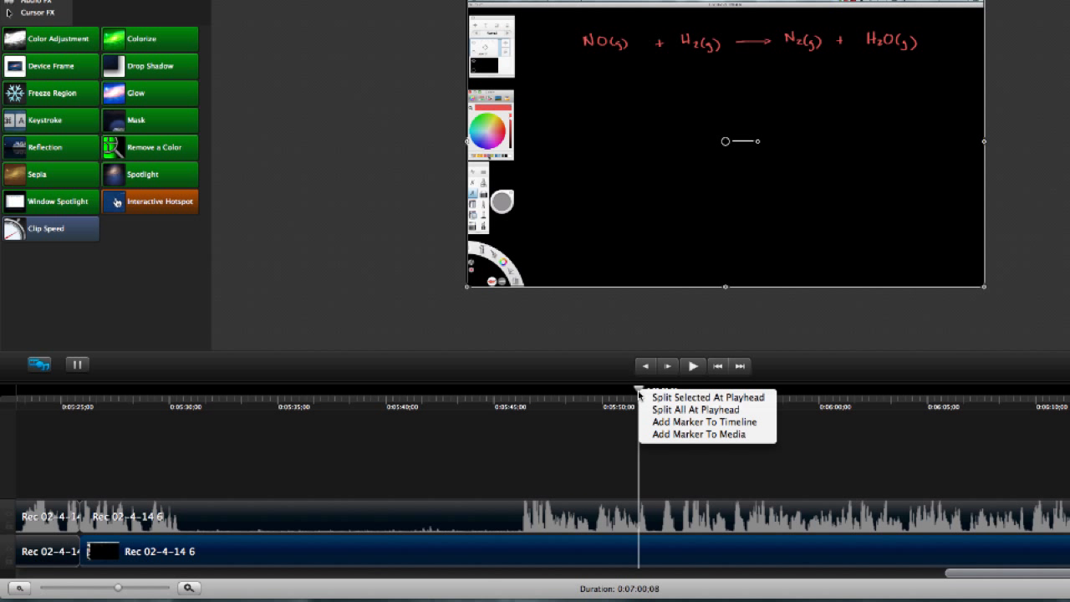
{"action": "left_click", "coordinate": [680, 410]}
Delete the start of the new middle video segment from 0:05:25;27 to about 0:05:29;28, leaving the gap open
{"action": "scroll", "coordinate": [529, 440], "scroll_direction": "left", "scroll_amount": 5}
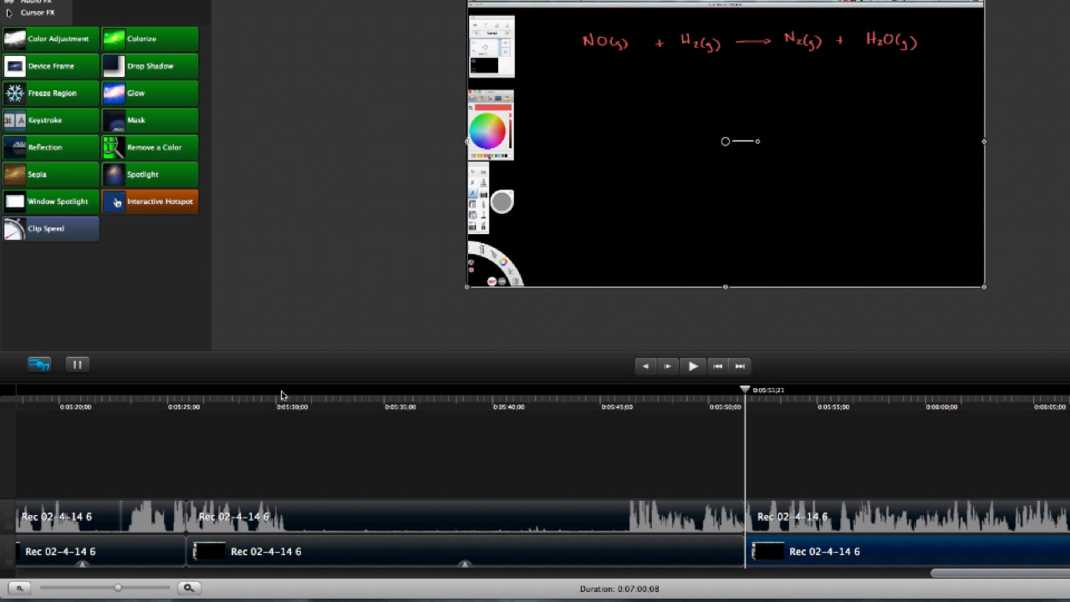
{"action": "mouse_move", "coordinate": [281, 396]}
{"action": "left_mouse_down"}
{"action": "mouse_move", "coordinate": [324, 396]}
{"action": "mouse_move", "coordinate": [264, 396]}
{"action": "mouse_move", "coordinate": [289, 396]}
{"action": "mouse_move", "coordinate": [275, 398]}
{"action": "left_mouse_up"}
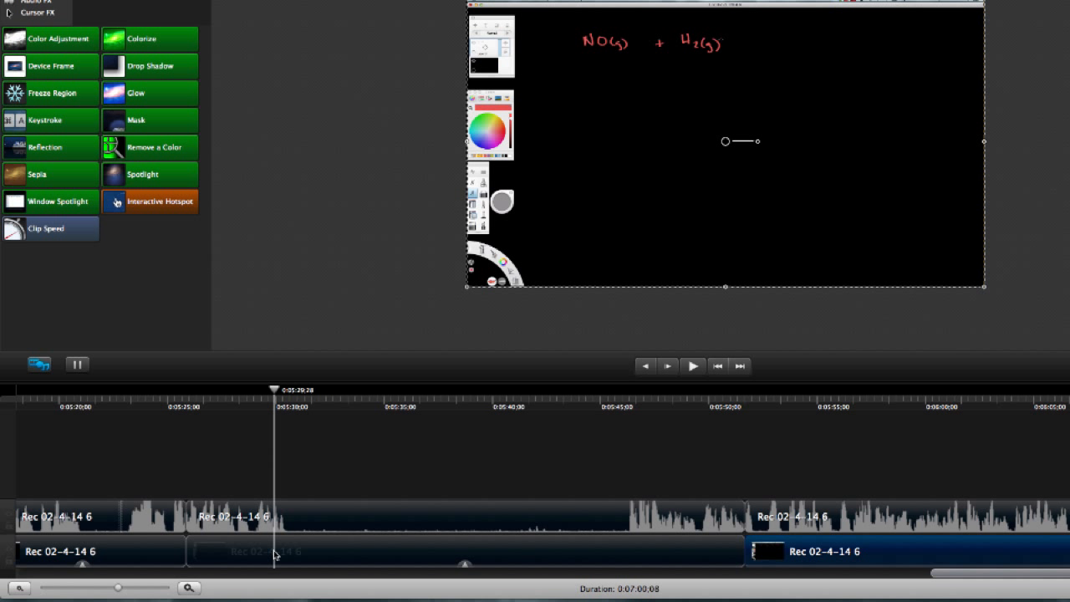
{"action": "left_click_drag", "start_coordinate": [274, 554], "coordinate": [189, 549]}
{"action": "right_click", "coordinate": [206, 551]}
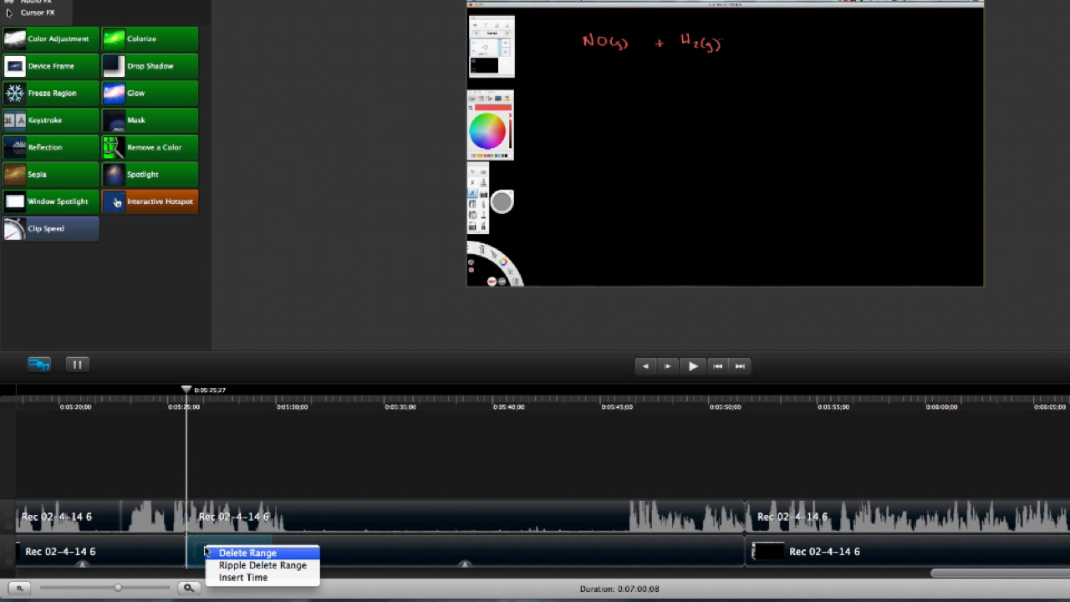
{"action": "left_click", "coordinate": [243, 553]}
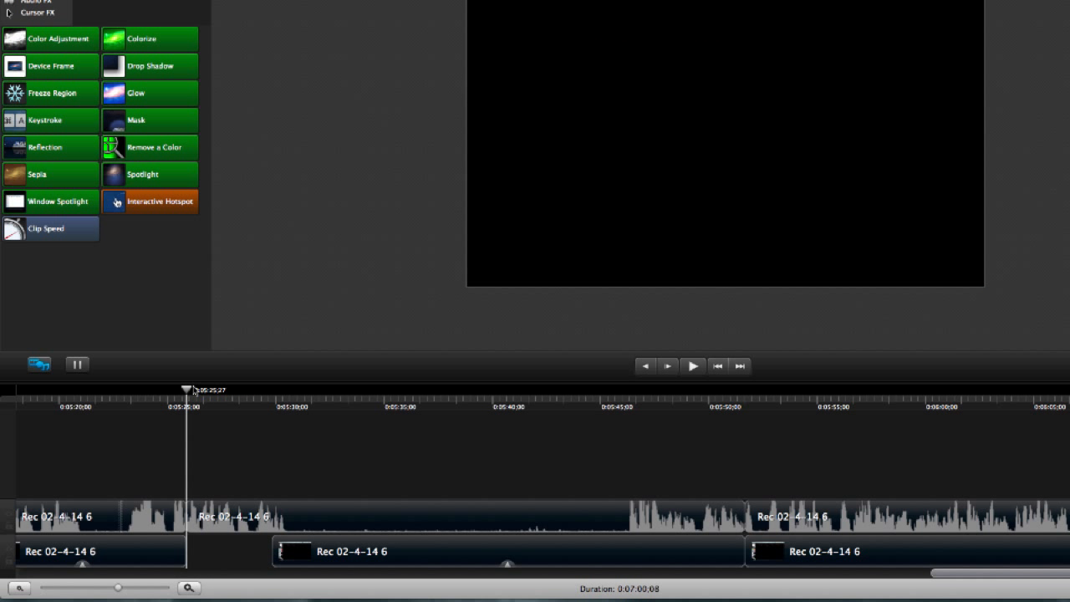
Delete the end of the middle video segment from about 0:05:47;08 to the split at 0:05:51;21, leaving the gap open
{"action": "mouse_move", "coordinate": [194, 390]}
{"action": "left_mouse_down"}
{"action": "mouse_move", "coordinate": [221, 409]}
{"action": "mouse_move", "coordinate": [602, 432]}
{"action": "left_mouse_up"}
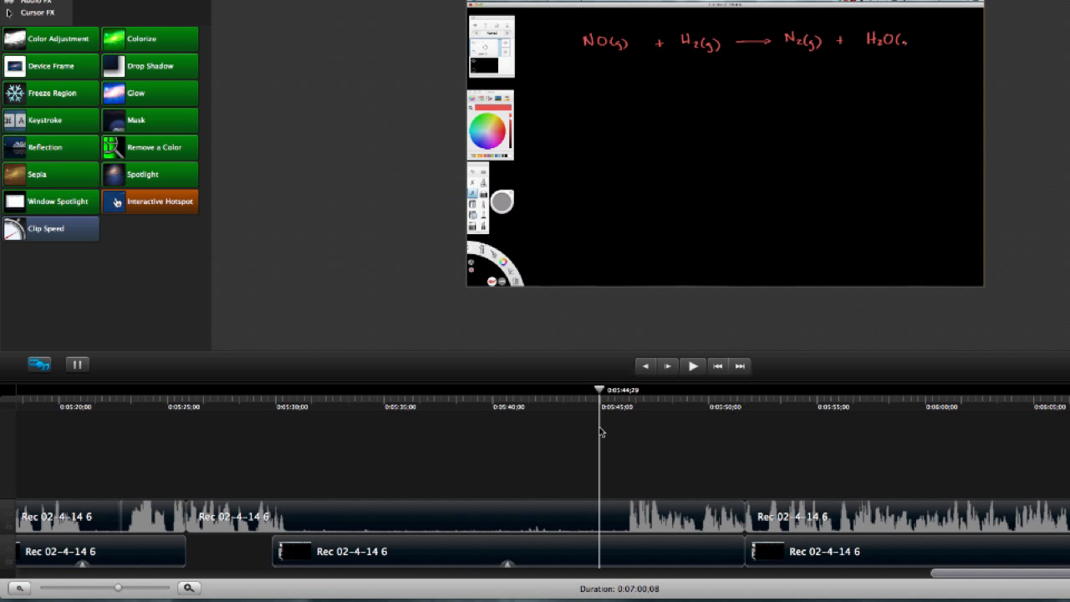
{"action": "left_click_drag", "start_coordinate": [600, 393], "coordinate": [657, 403]}
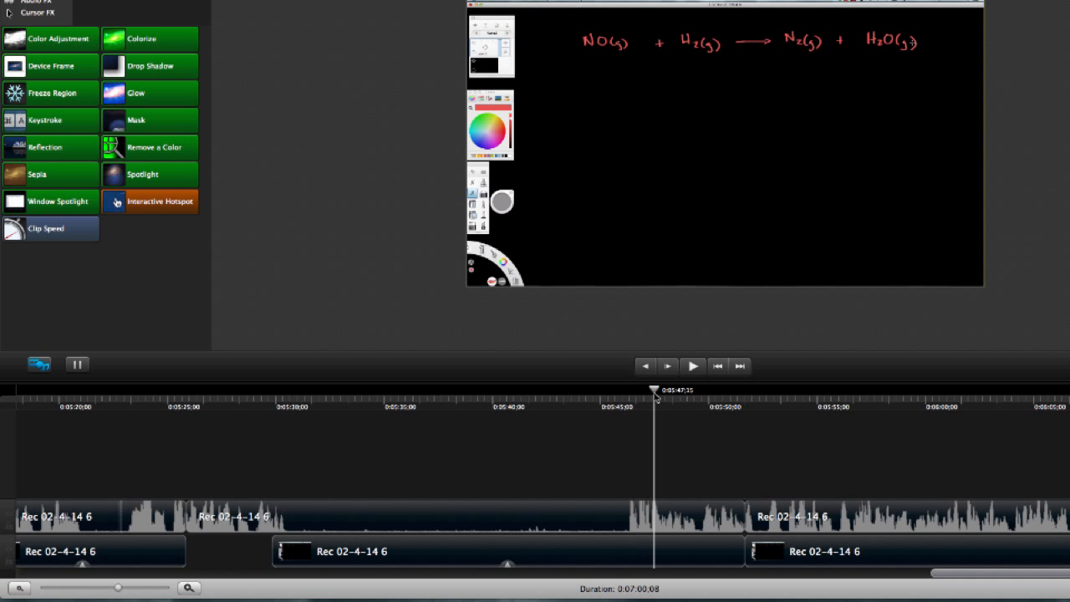
{"action": "mouse_move", "coordinate": [656, 397]}
{"action": "left_mouse_down"}
{"action": "mouse_move", "coordinate": [606, 398]}
{"action": "mouse_move", "coordinate": [652, 400]}
{"action": "left_mouse_up"}
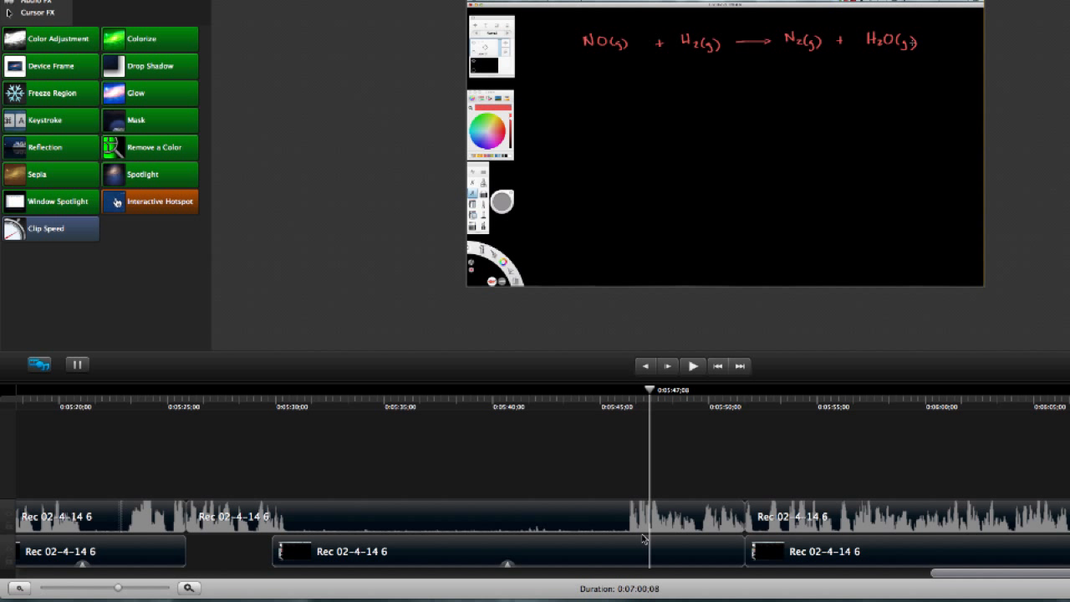
{"action": "left_click_drag", "start_coordinate": [653, 546], "coordinate": [748, 546]}
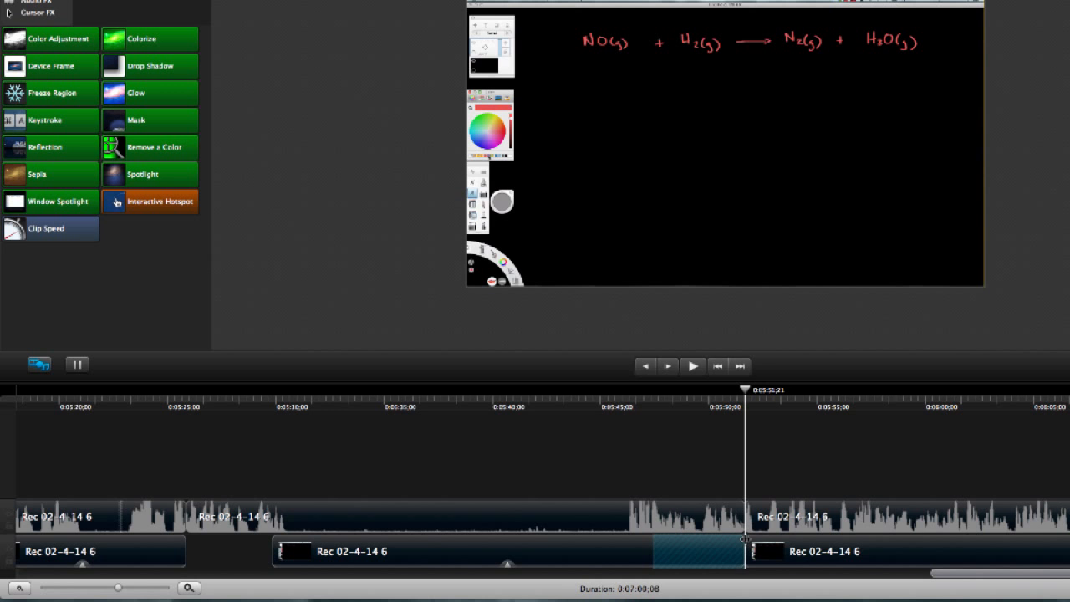
{"action": "right_click", "coordinate": [744, 539]}
{"action": "left_click", "coordinate": [757, 549]}
Move the trimmed video segment against the preceding one and shorten it by raising its clip speed to 145.9%
{"action": "left_click", "coordinate": [635, 556]}
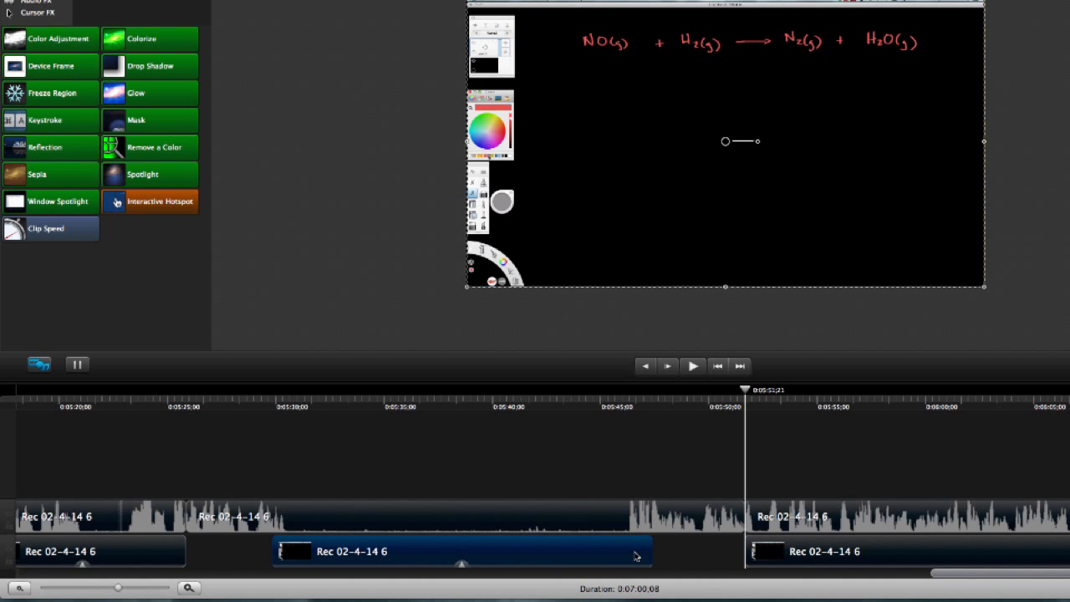
{"action": "left_click_drag", "start_coordinate": [635, 555], "coordinate": [544, 549]}
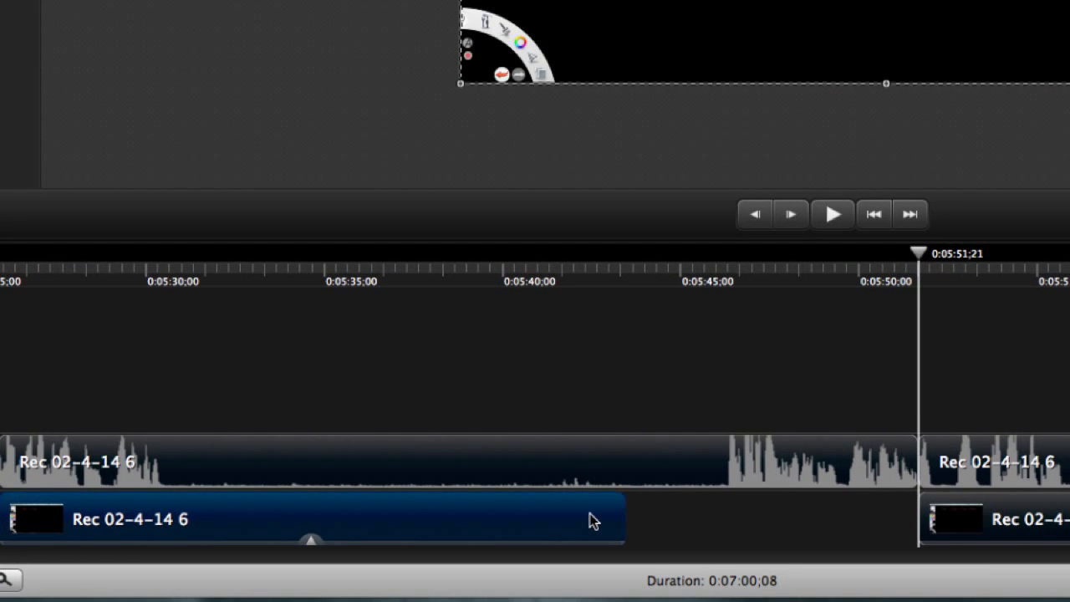
{"action": "scroll", "coordinate": [525, 506], "scroll_direction": "left", "scroll_amount": 2}
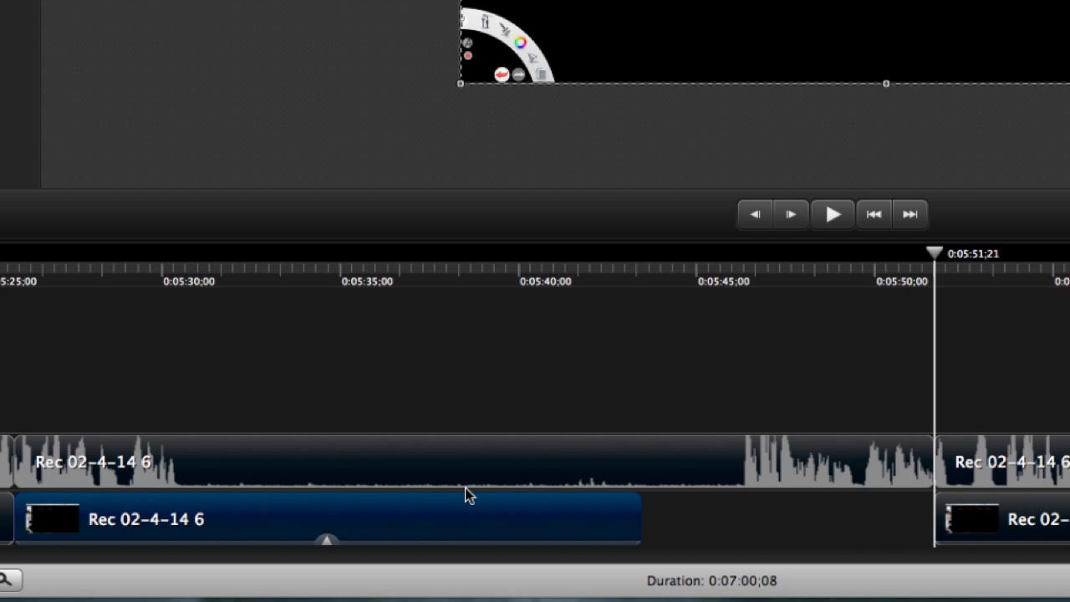
{"action": "scroll", "coordinate": [465, 494], "scroll_direction": "left", "scroll_amount": 10}
{"action": "left_click", "coordinate": [427, 540]}
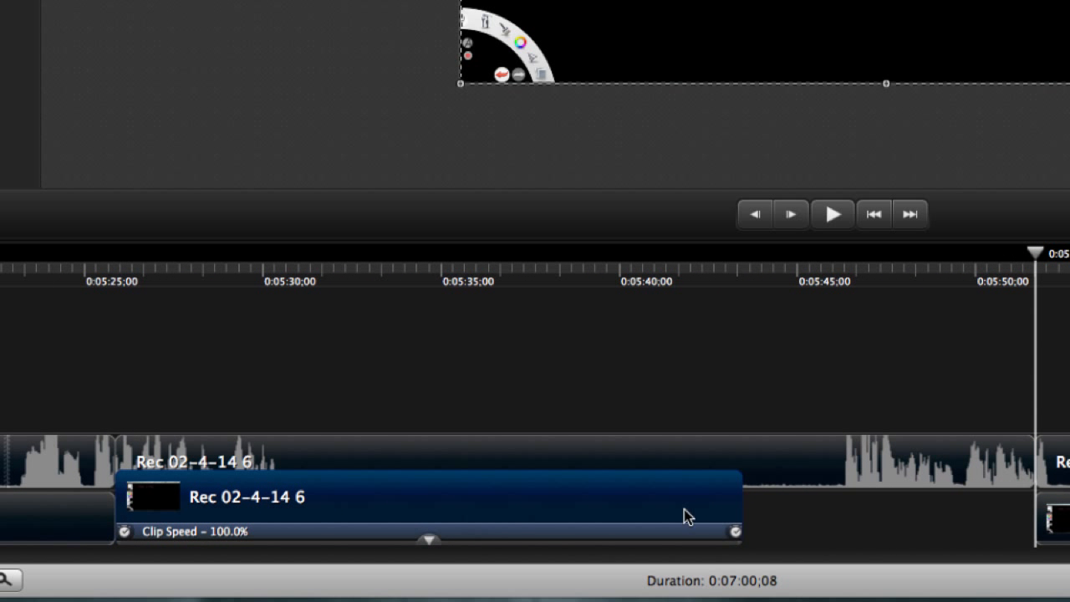
{"action": "left_click_drag", "start_coordinate": [733, 532], "coordinate": [532, 537]}
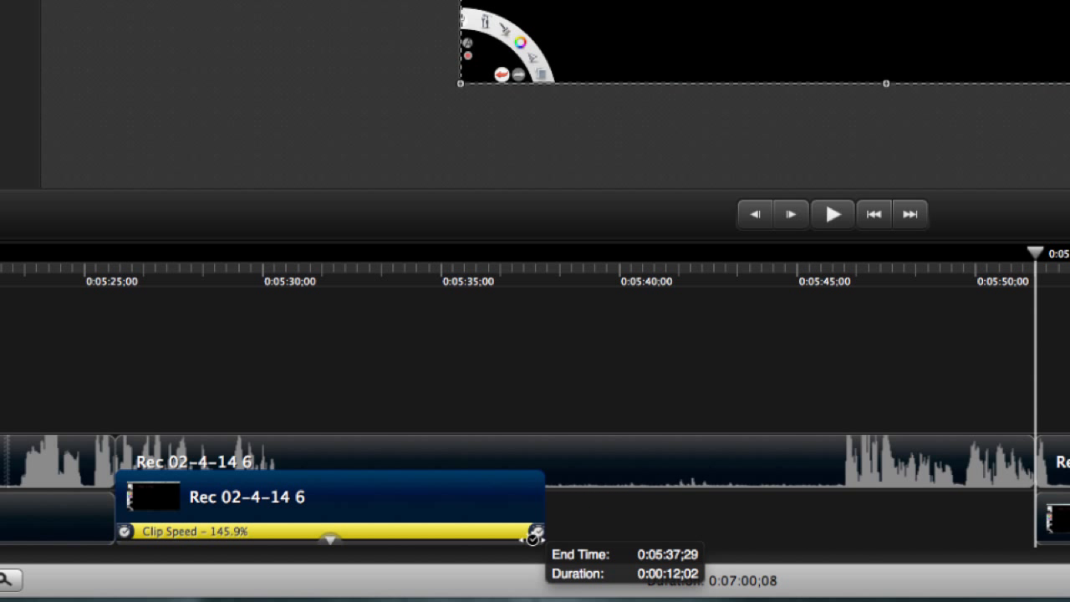
{"action": "left_click", "coordinate": [485, 504]}
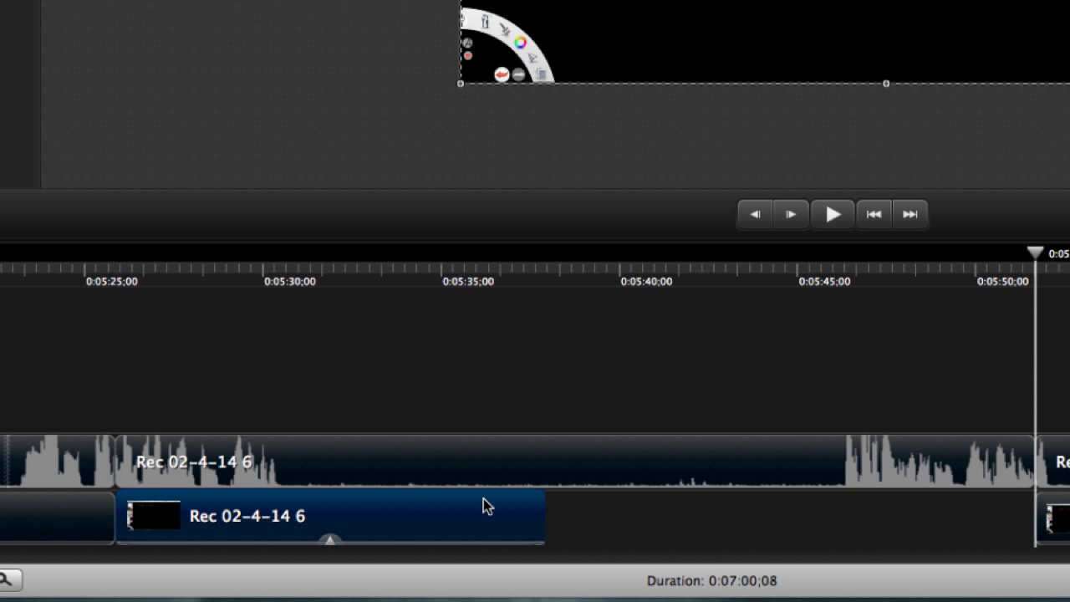
Ripple delete the silent audio range from 0:05:30;28 to about 0:05:45.8
{"action": "mouse_move", "coordinate": [826, 465]}
{"action": "left_mouse_down"}
{"action": "mouse_move", "coordinate": [619, 468]}
{"action": "mouse_move", "coordinate": [424, 488]}
{"action": "mouse_move", "coordinate": [328, 440]}
{"action": "mouse_move", "coordinate": [296, 454]}
{"action": "left_mouse_up"}
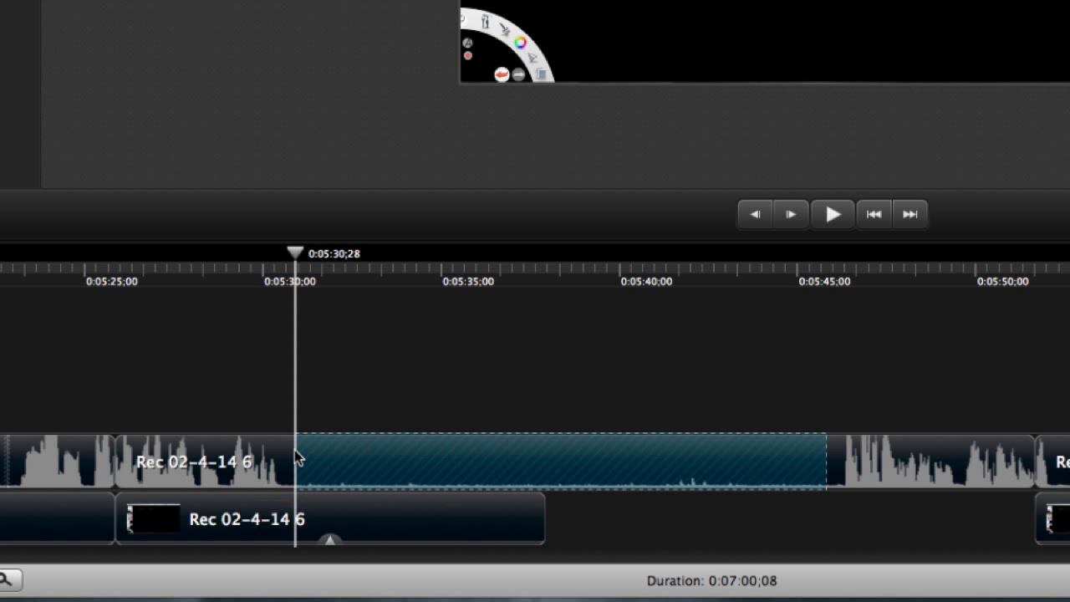
{"action": "right_click", "coordinate": [387, 452]}
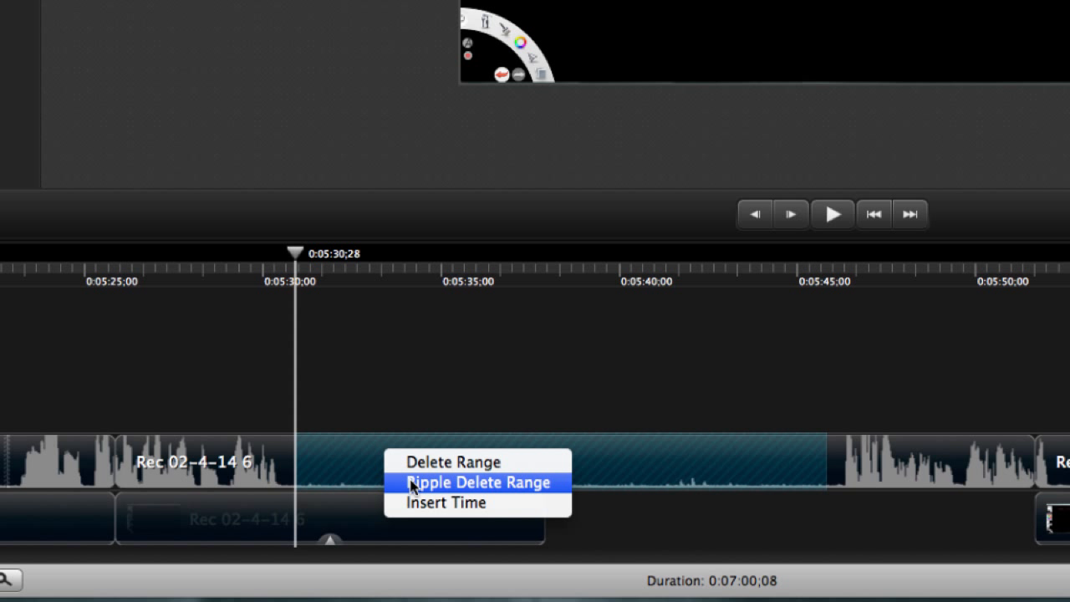
{"action": "left_click", "coordinate": [411, 482]}
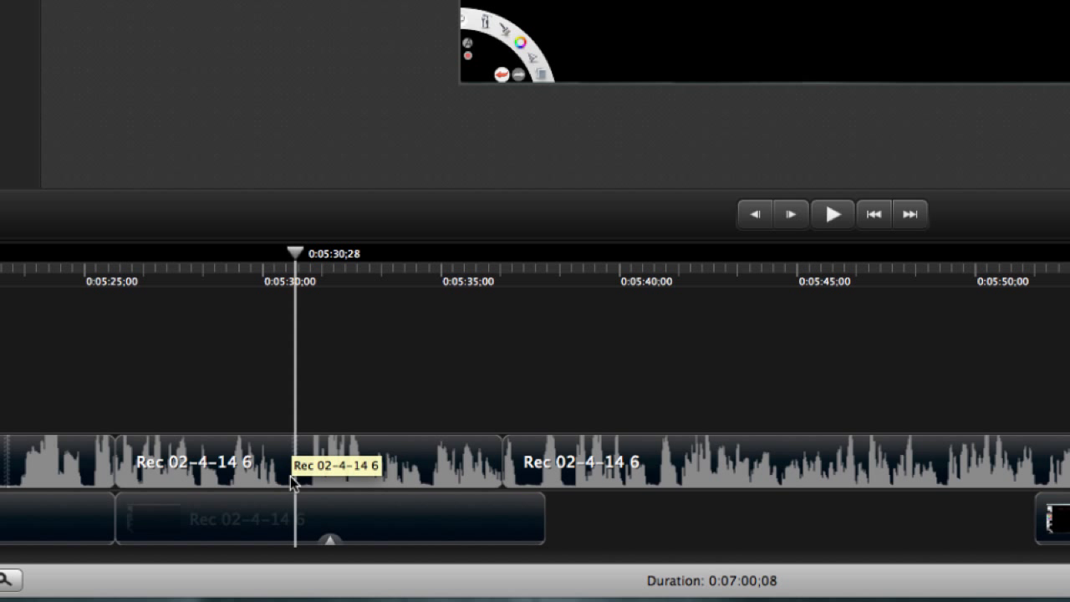
Raise the video segment's clip speed to 162.0% to match its audio, and move the following video segment up against it
{"action": "left_click", "coordinate": [330, 541]}
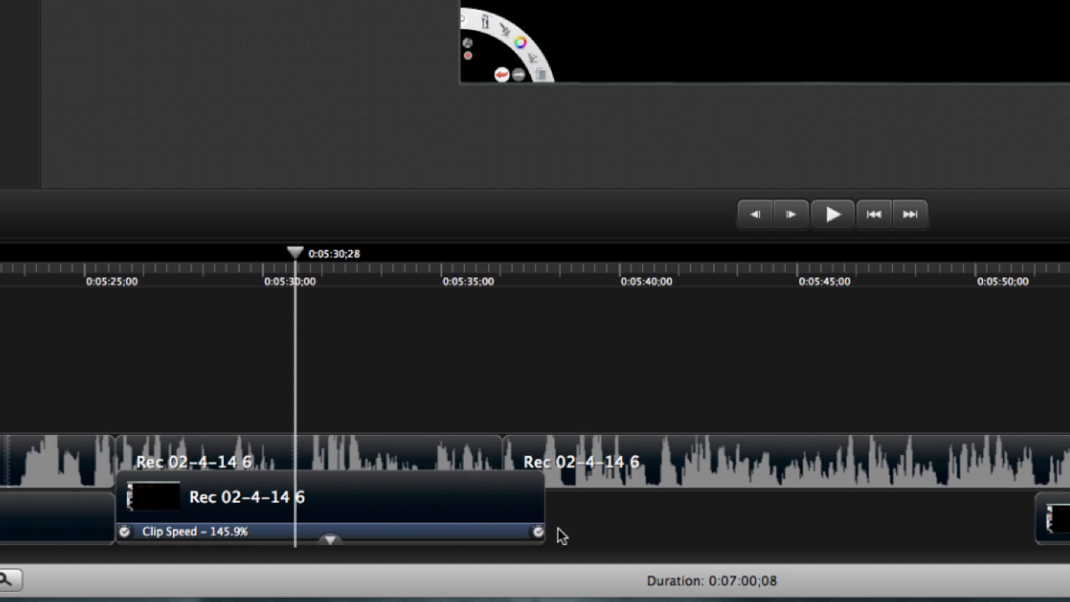
{"action": "left_click_drag", "start_coordinate": [539, 539], "coordinate": [501, 533]}
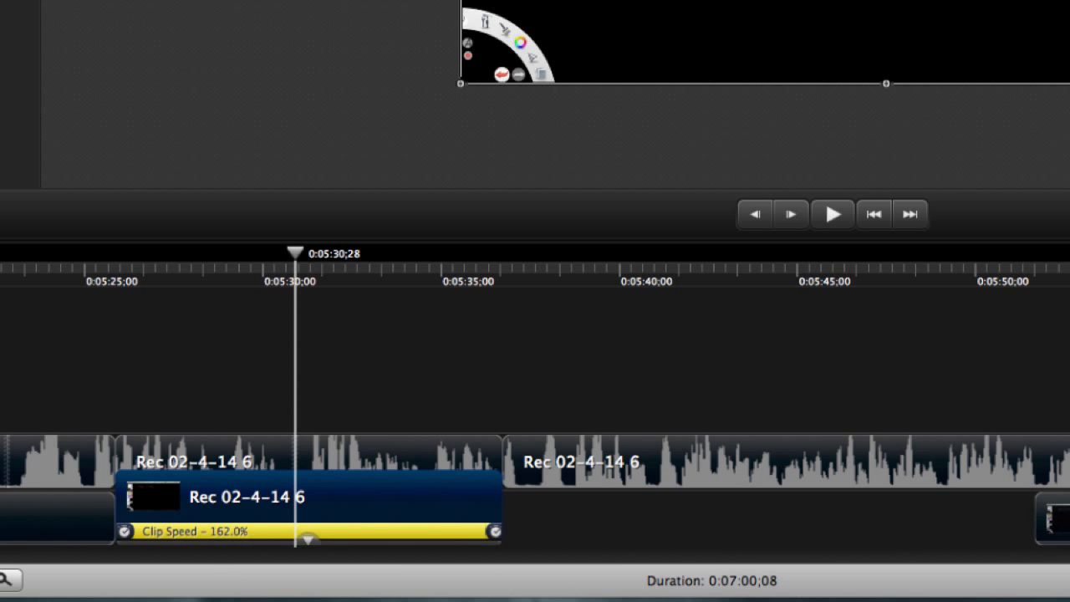
{"action": "left_click_drag", "start_coordinate": [1065, 523], "coordinate": [605, 558]}
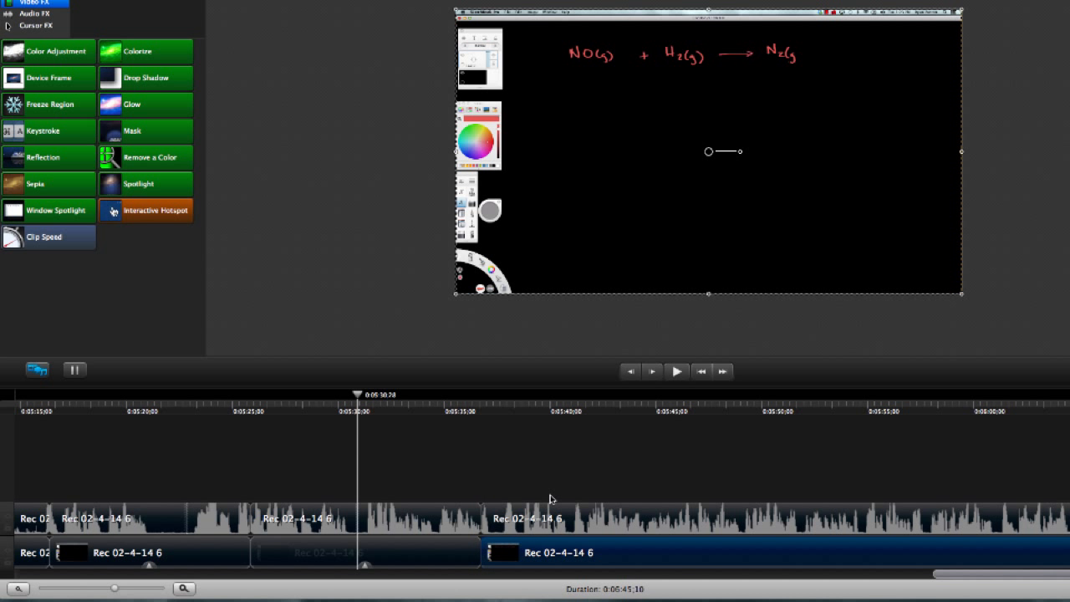
Play back the edited section from 0:05:13;16 to 0:05:39;04 to check the sped-up video against the narration
{"action": "scroll", "coordinate": [549, 504], "scroll_direction": "left", "scroll_amount": 10}
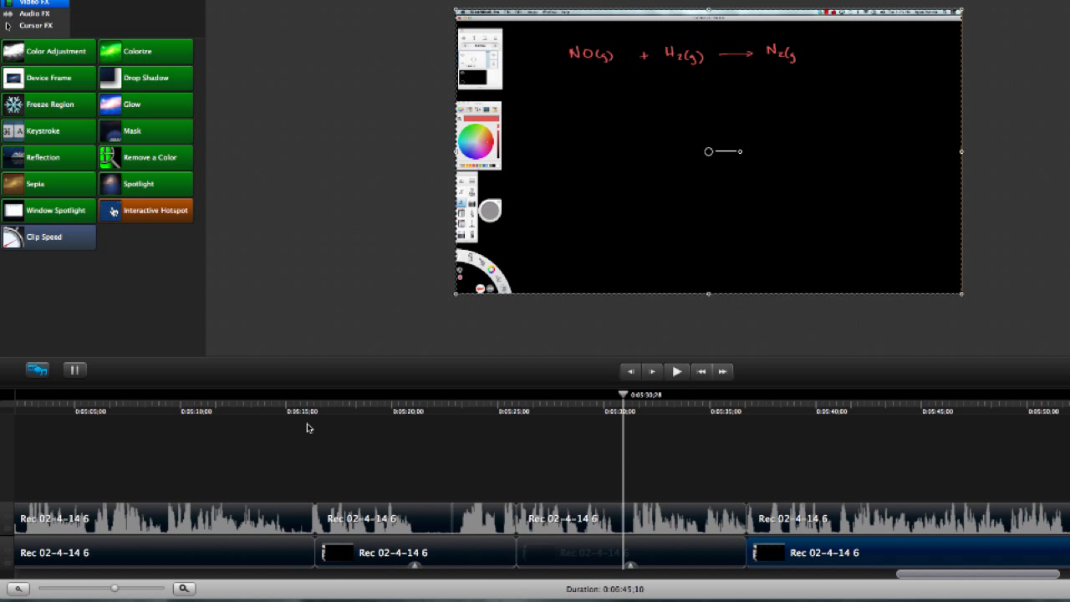
{"action": "left_click", "coordinate": [256, 403]}
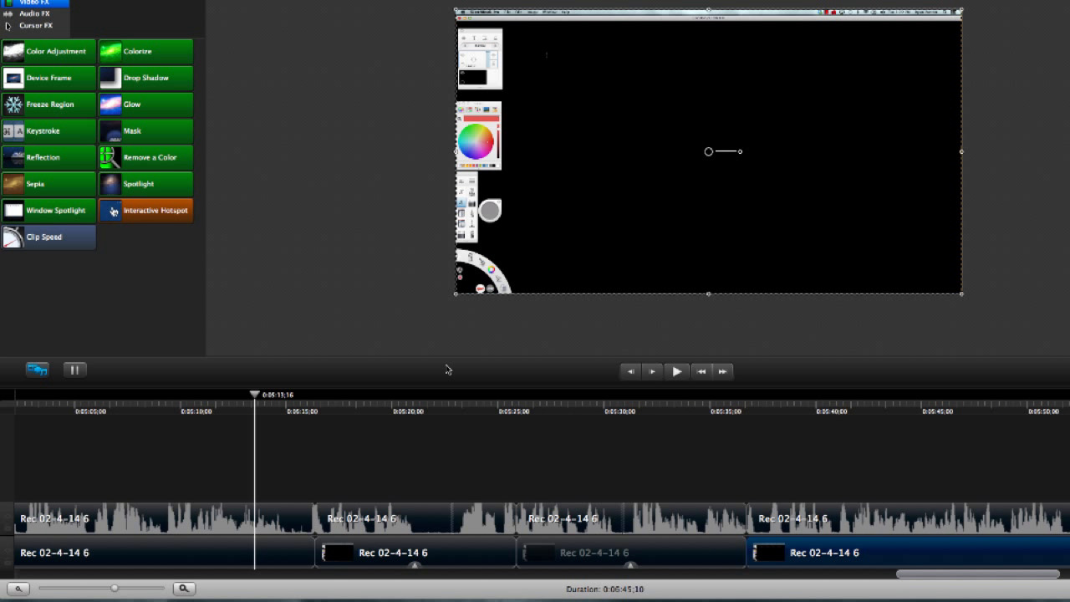
{"action": "left_click", "coordinate": [676, 371]}
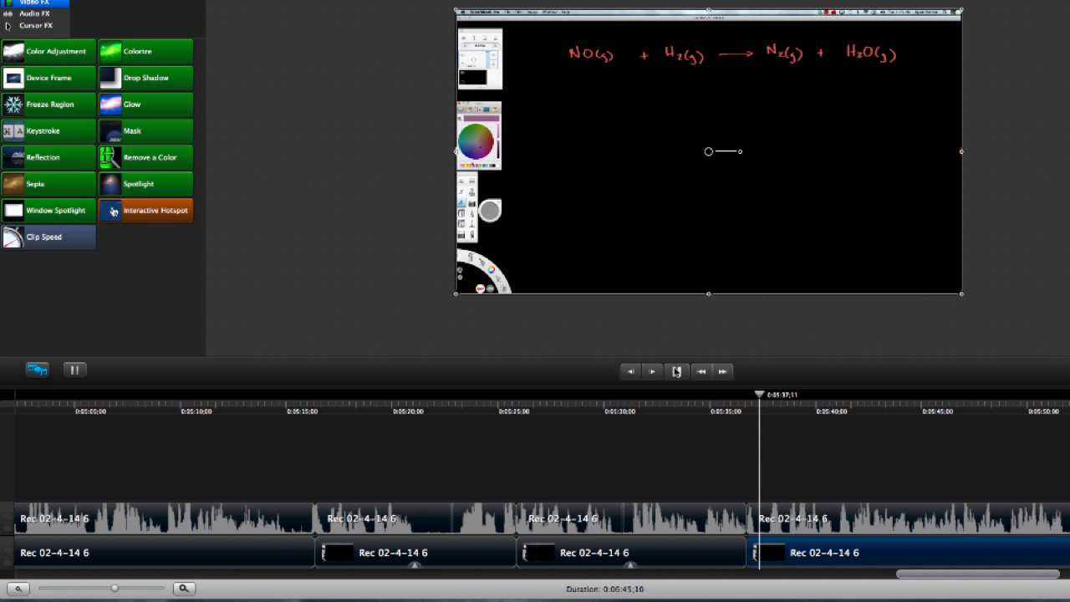
{"action": "left_click", "coordinate": [677, 371]}
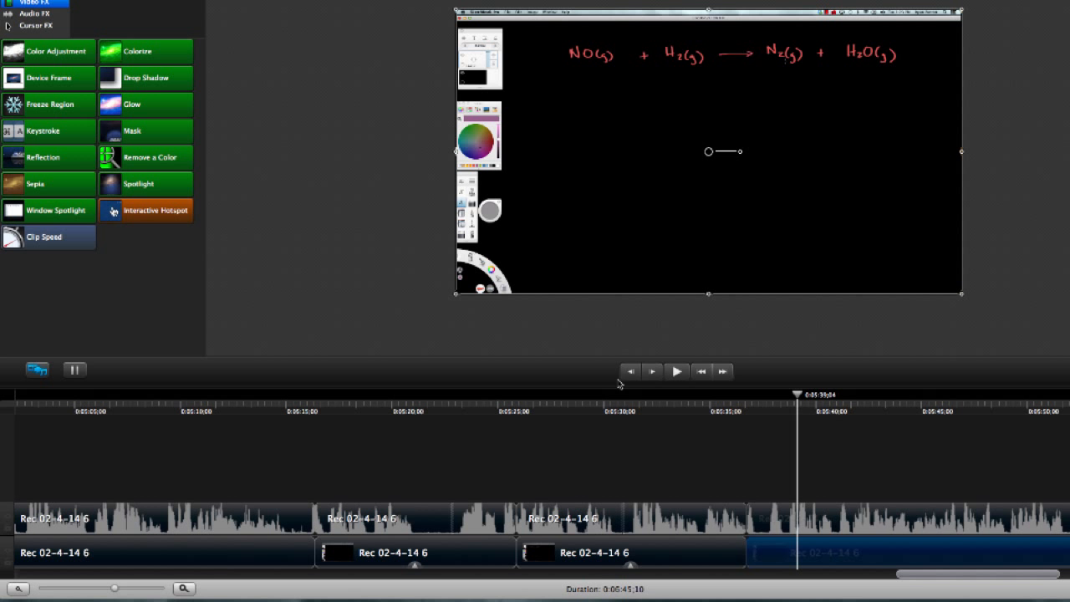
{"action": "scroll", "coordinate": [617, 474], "scroll_direction": "left", "scroll_amount": 10}
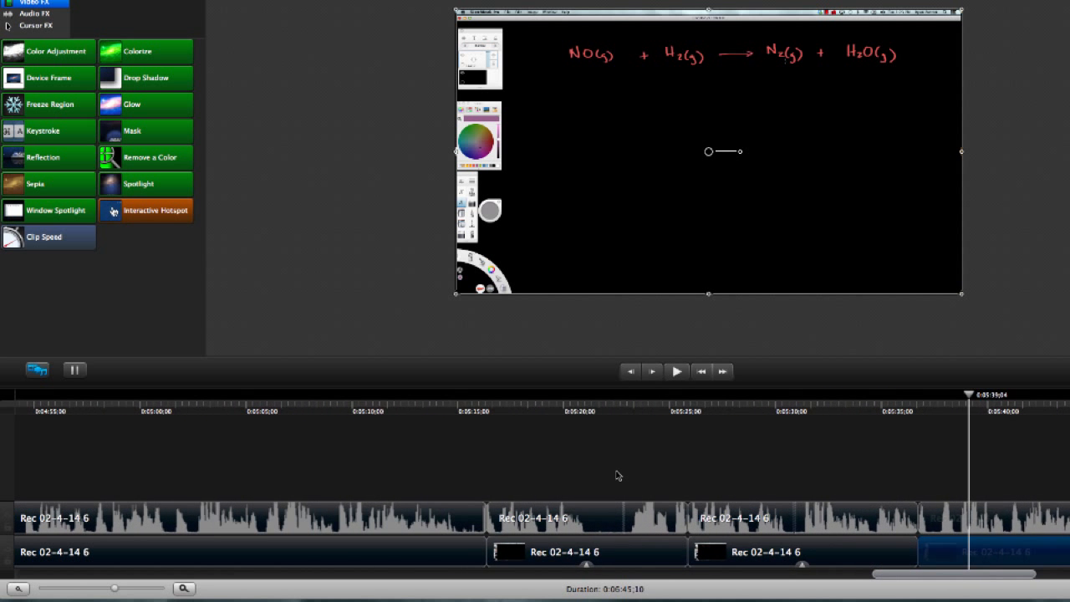
{"action": "scroll", "coordinate": [618, 474], "scroll_direction": "left", "scroll_amount": 15}
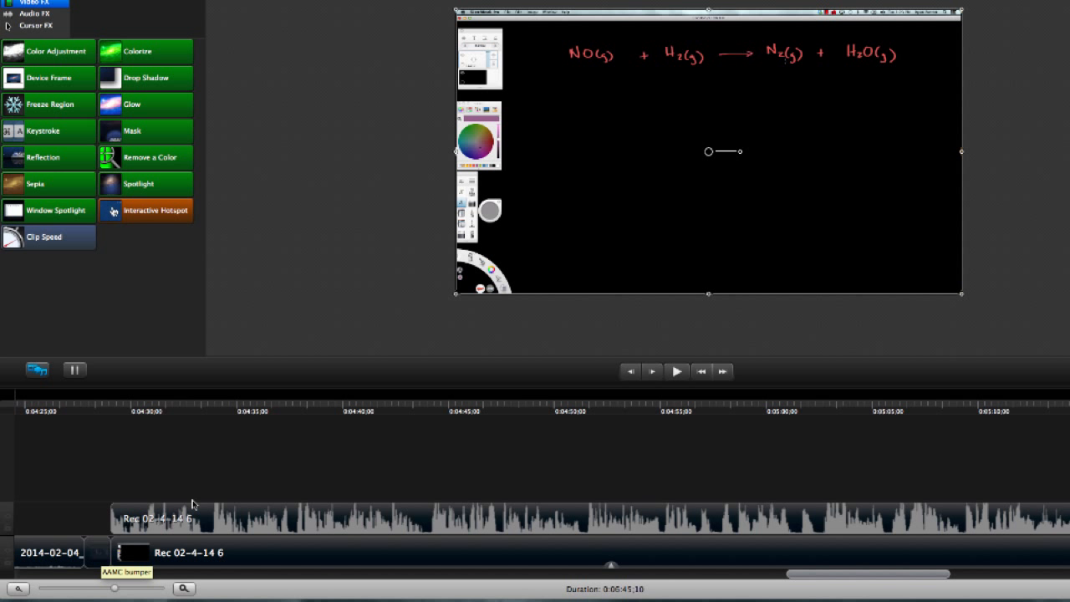
{"action": "scroll", "coordinate": [392, 449], "scroll_direction": "right", "scroll_amount": 5}
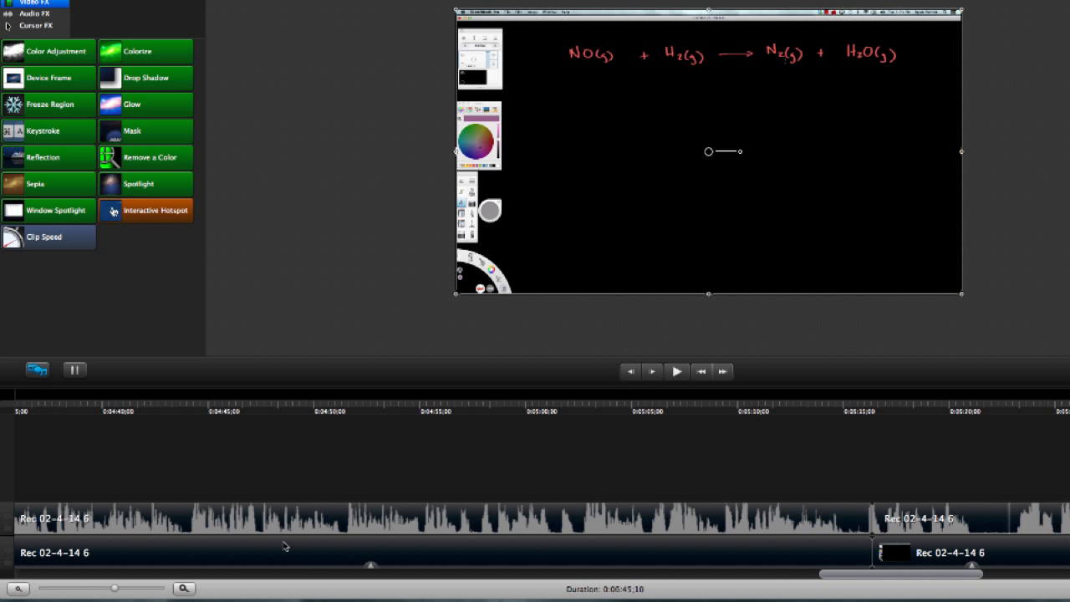
{"action": "scroll", "coordinate": [343, 509], "scroll_direction": "right", "scroll_amount": 9}
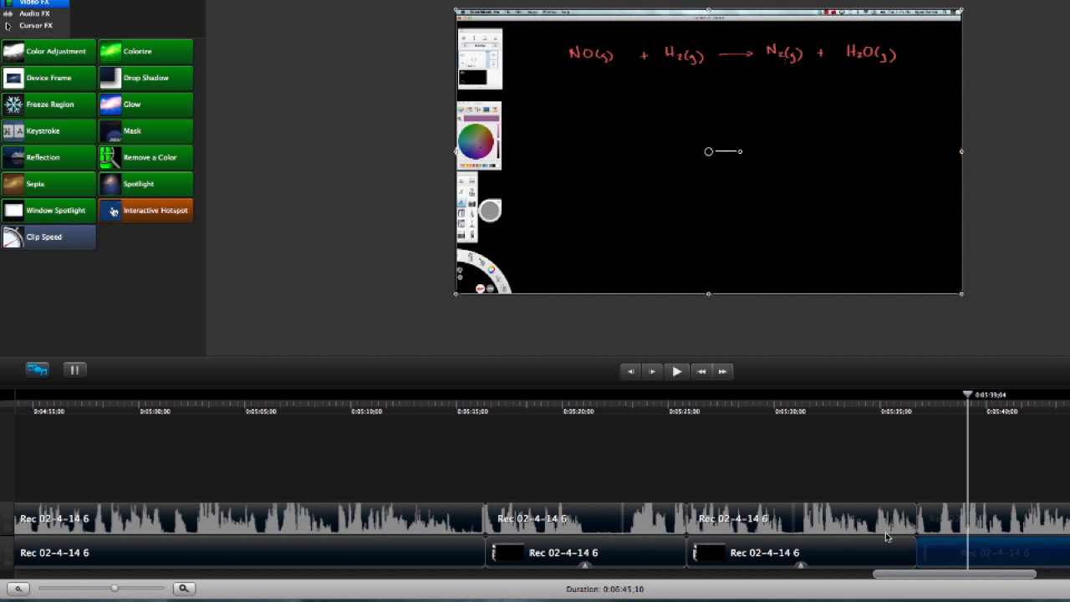
Move the last video segment away from the sped-up one and return it flush against that segment's end
{"action": "left_click_drag", "start_coordinate": [999, 561], "coordinate": [911, 562]}
{"action": "left_click_drag", "start_coordinate": [807, 554], "coordinate": [769, 557]}
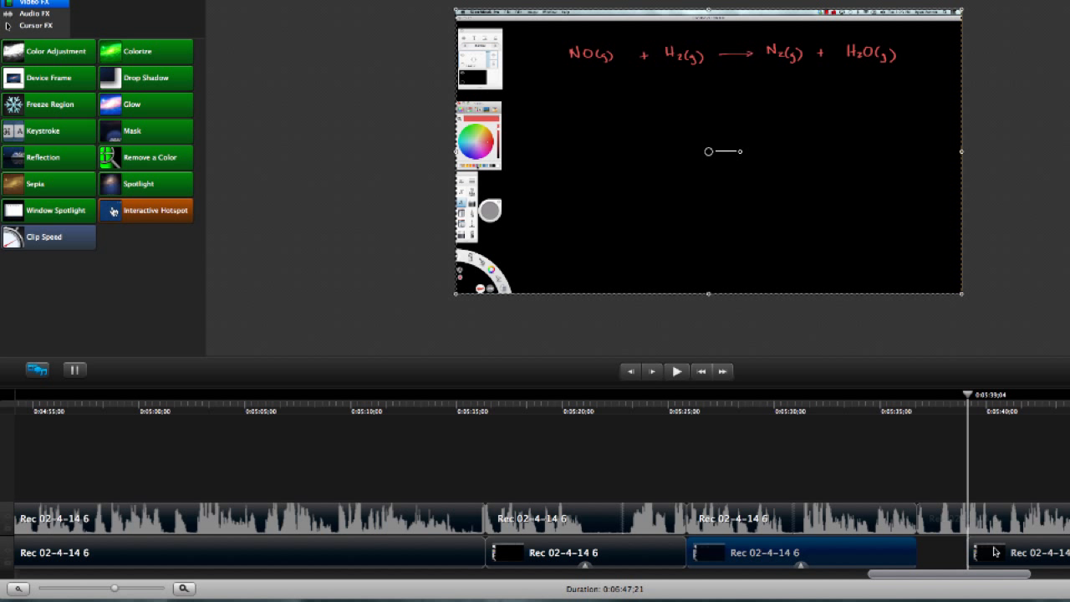
{"action": "left_click_drag", "start_coordinate": [1021, 551], "coordinate": [967, 554]}
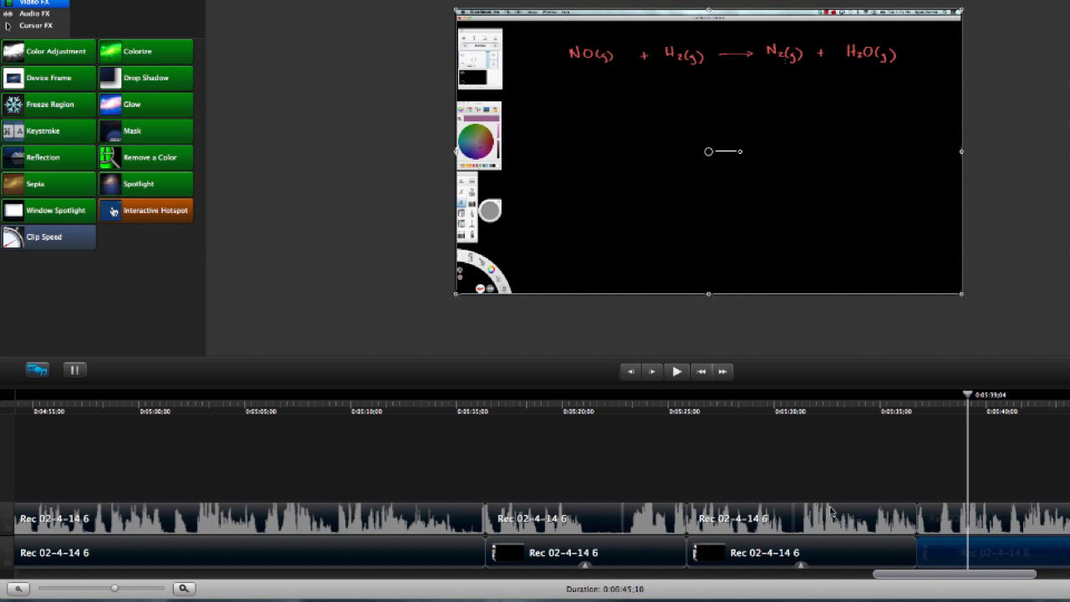
Review the timeline's segments from the AAMC bumper before 0:04:30 to the last segment after 0:05:35, checking how audio and video line up
{"action": "scroll", "coordinate": [626, 501], "scroll_direction": "left", "scroll_amount": 5}
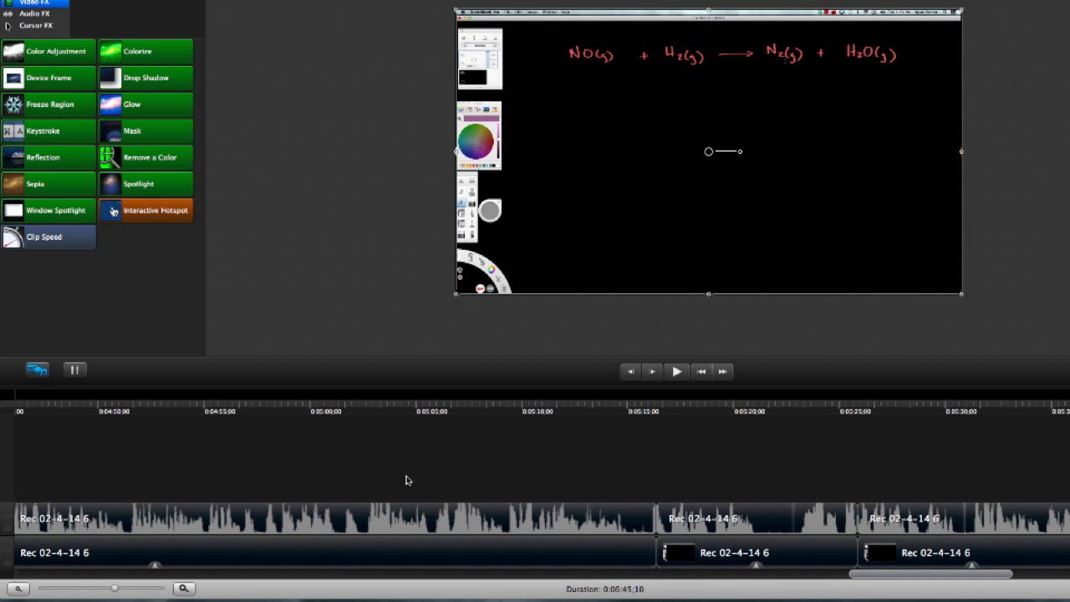
{"action": "scroll", "coordinate": [407, 479], "scroll_direction": "left", "scroll_amount": 5}
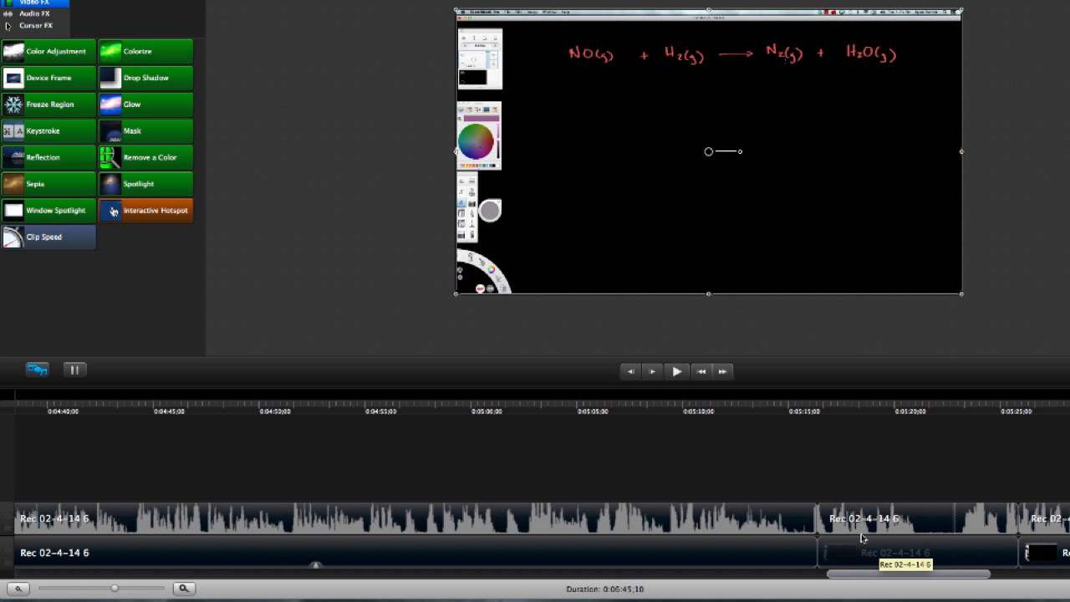
{"action": "scroll", "coordinate": [810, 488], "scroll_direction": "left", "scroll_amount": 5}
{"action": "scroll", "coordinate": [809, 488], "scroll_direction": "left", "scroll_amount": 1}
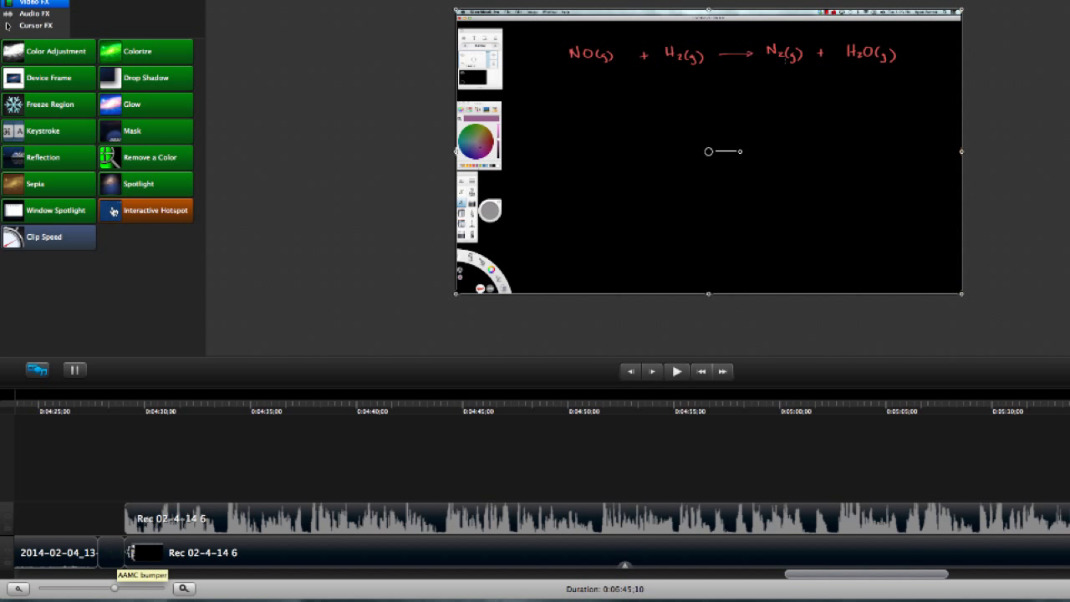
{"action": "scroll", "coordinate": [333, 482], "scroll_direction": "right", "scroll_amount": 1}
{"action": "scroll", "coordinate": [333, 482], "scroll_direction": "right", "scroll_amount": 5}
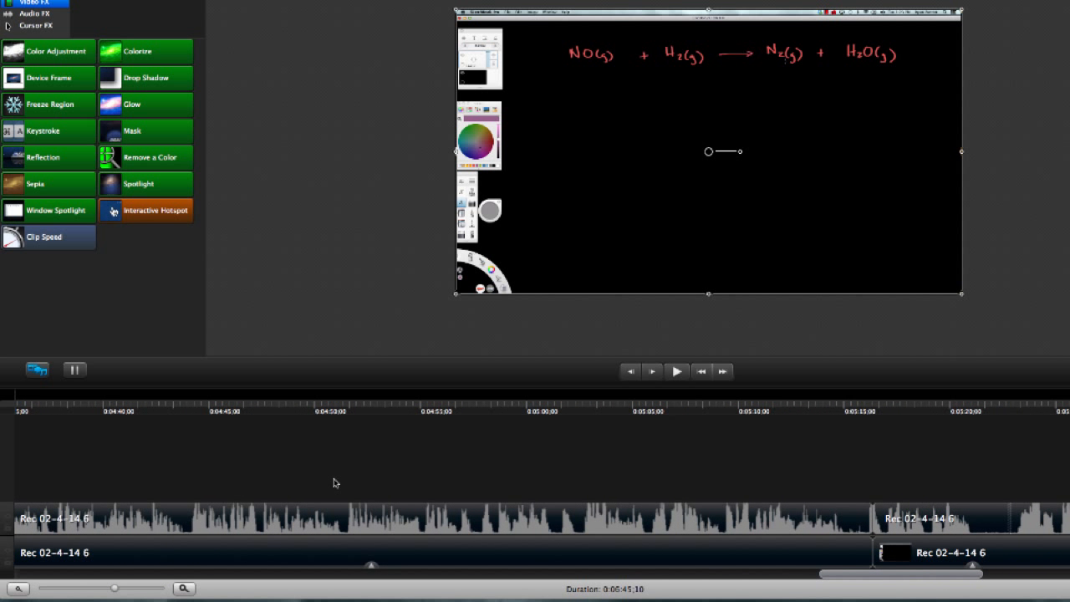
{"action": "scroll", "coordinate": [372, 474], "scroll_direction": "right", "scroll_amount": 7}
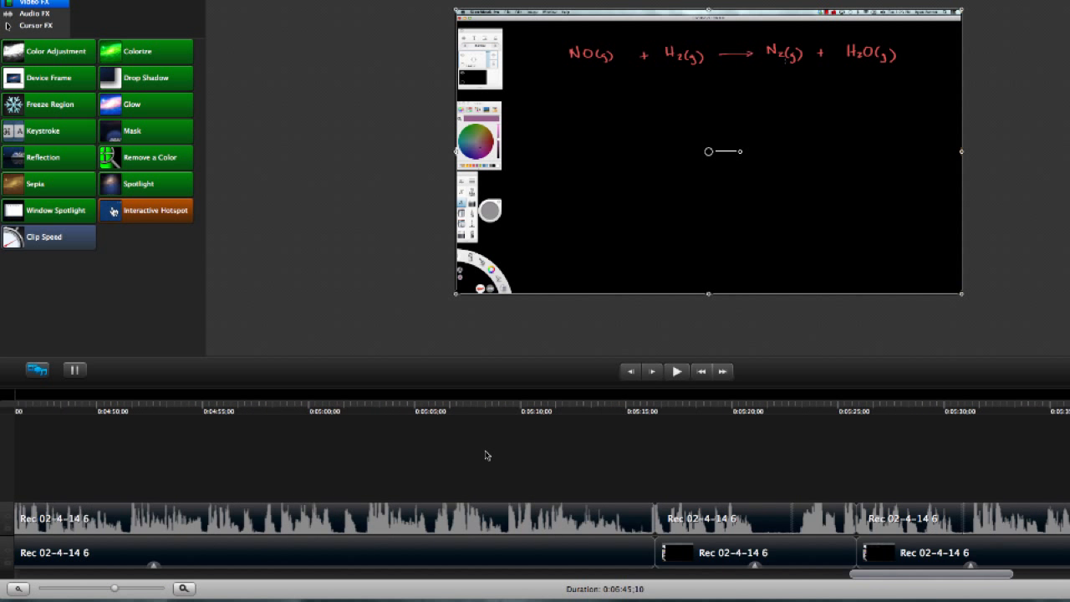
{"action": "scroll", "coordinate": [488, 456], "scroll_direction": "right", "scroll_amount": 1}
{"action": "scroll", "coordinate": [755, 470], "scroll_direction": "right", "scroll_amount": 6}
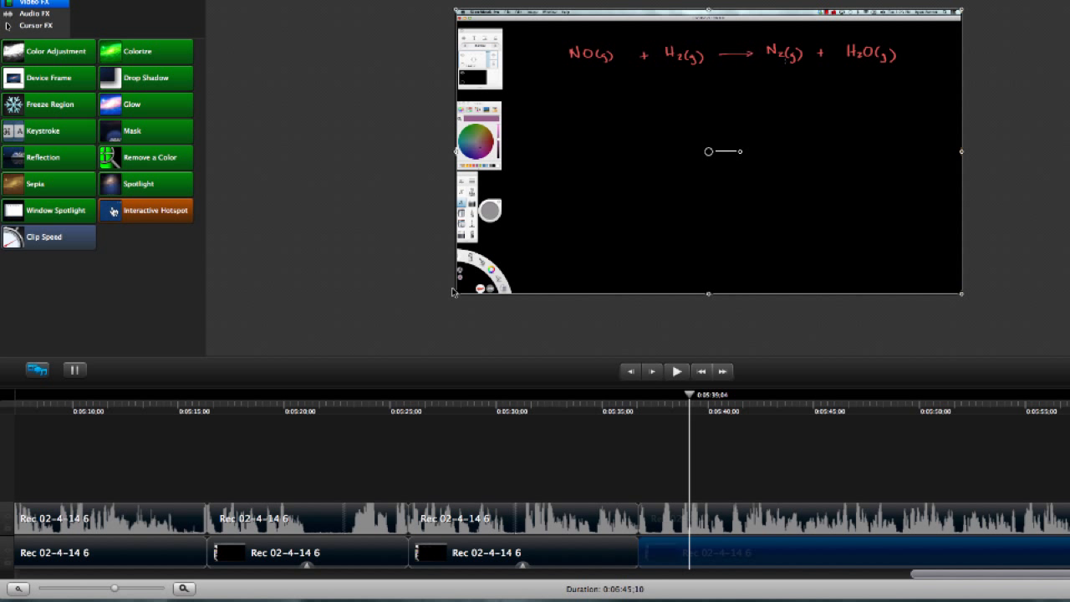
Enlarge the last video segment on the canvas and reposition it so the equation fills the frame and the drawing palettes fall outside
{"action": "left_click_drag", "start_coordinate": [457, 296], "coordinate": [409, 330]}
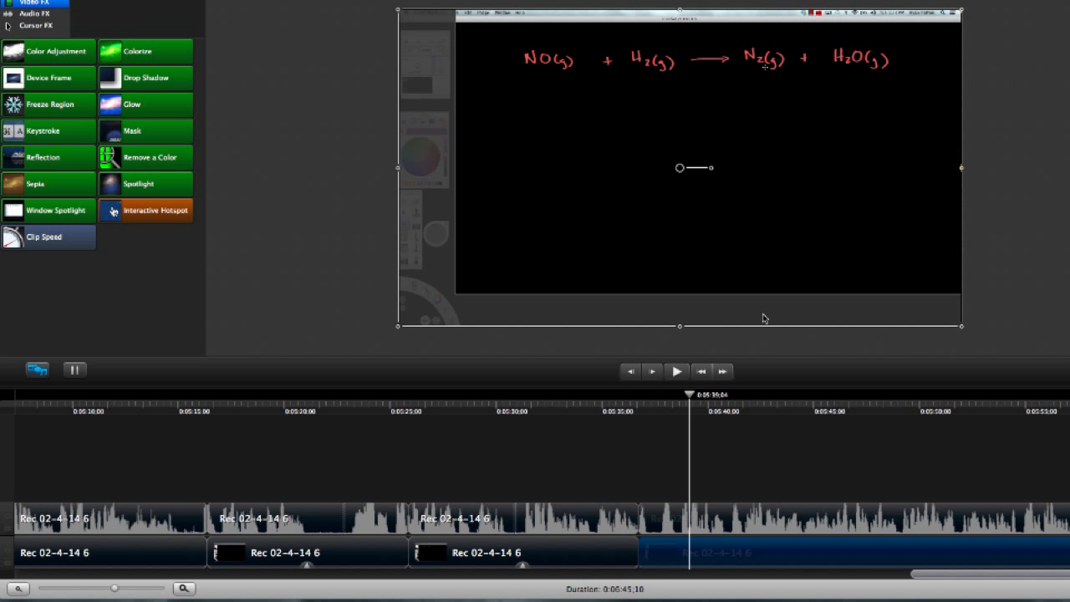
{"action": "left_click_drag", "start_coordinate": [960, 10], "coordinate": [1030, 0]}
{"action": "left_click_drag", "start_coordinate": [685, 98], "coordinate": [671, 113]}
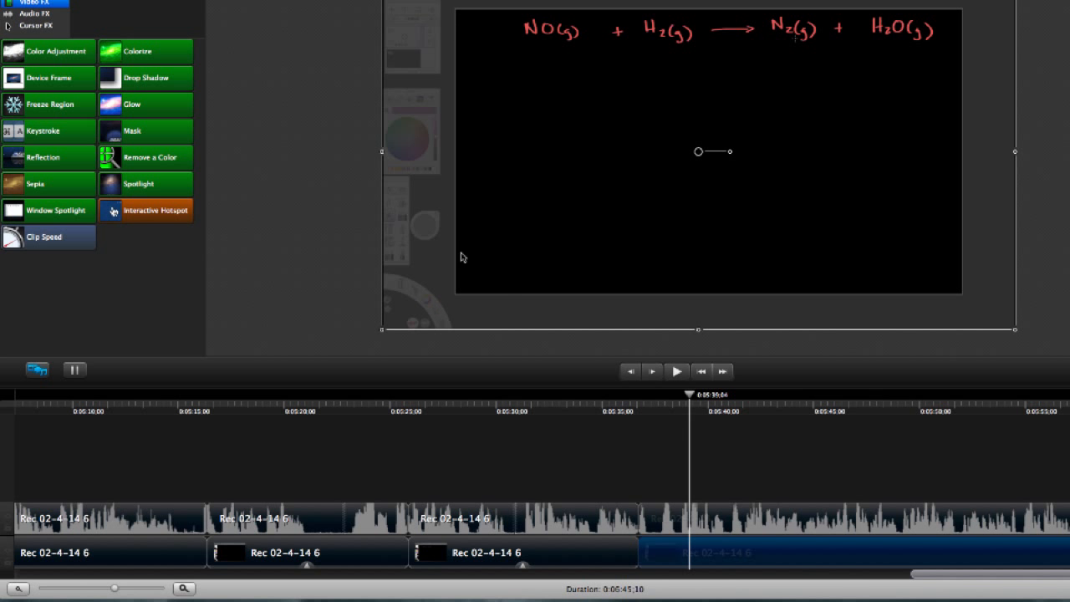
Add a SmartFocus at Time animation to the last video segment, ending at about 0:05:39
{"action": "scroll", "coordinate": [534, 448], "scroll_direction": "right", "scroll_amount": 2}
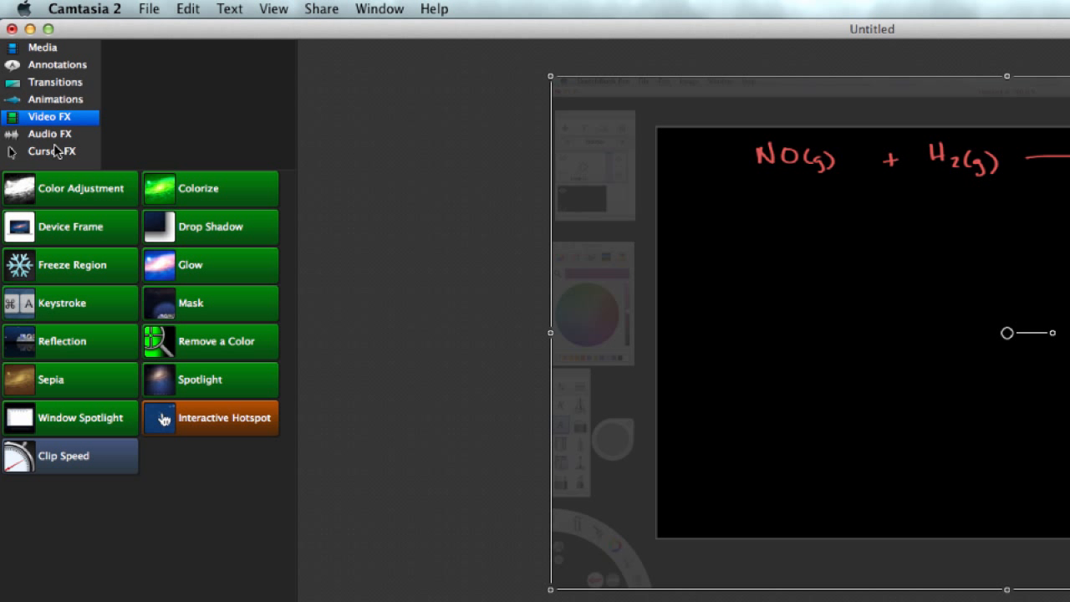
{"action": "left_click", "coordinate": [66, 84]}
{"action": "left_click", "coordinate": [62, 101]}
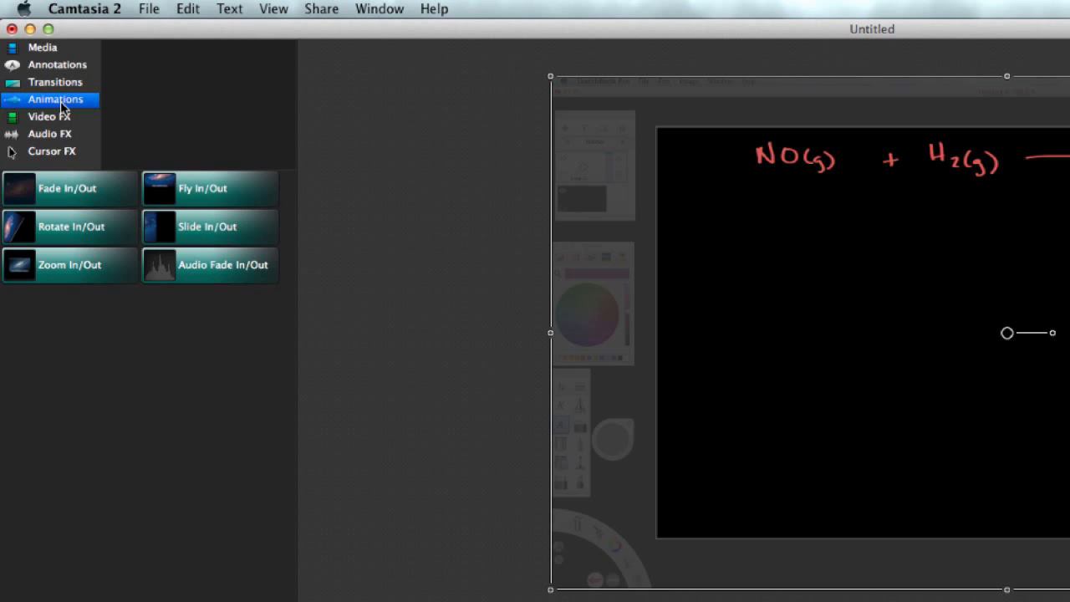
{"action": "left_click_drag", "start_coordinate": [177, 308], "coordinate": [815, 601]}
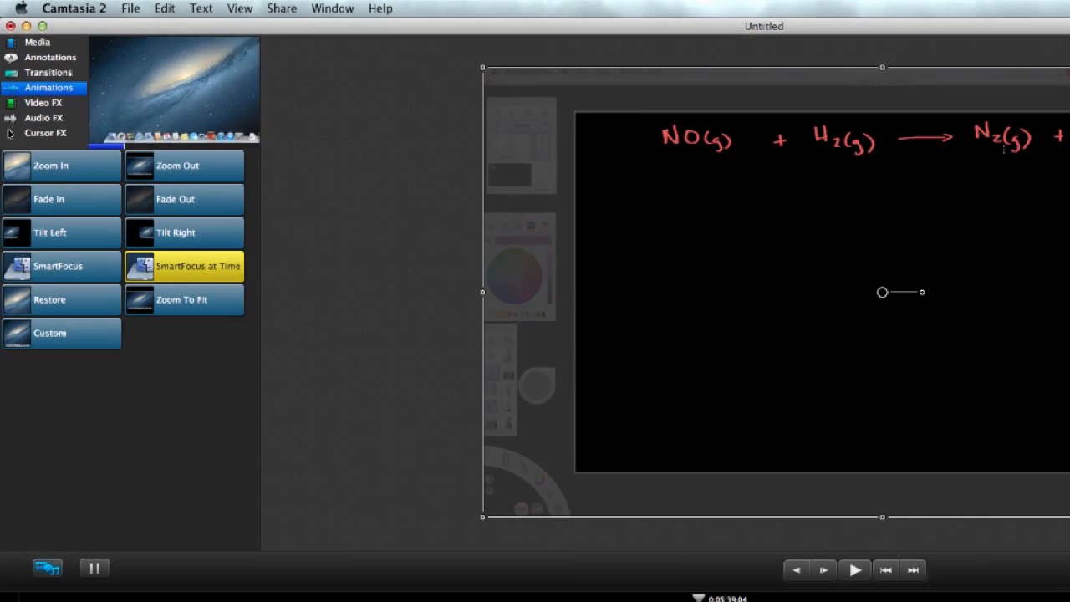
{"action": "left_click_drag", "start_coordinate": [504, 543], "coordinate": [483, 557]}
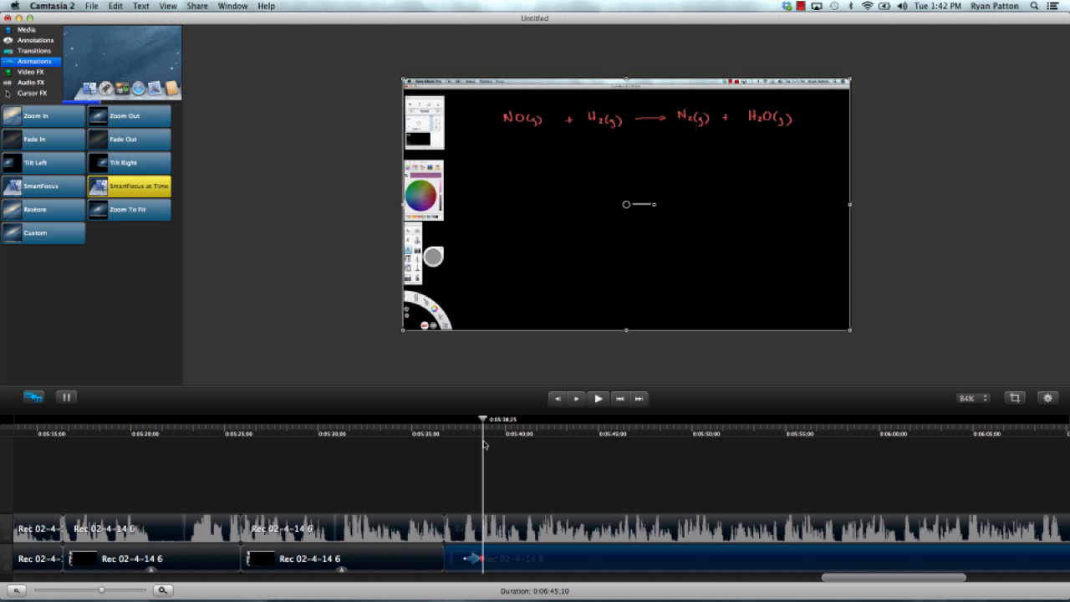
At 0:05:39;27, enlarge the last video segment and reposition it so the equation starts at the frame's edge with the palettes outside
{"action": "mouse_move", "coordinate": [483, 421]}
{"action": "left_mouse_down"}
{"action": "mouse_move", "coordinate": [460, 420]}
{"action": "mouse_move", "coordinate": [496, 423]}
{"action": "mouse_move", "coordinate": [457, 432]}
{"action": "mouse_move", "coordinate": [503, 422]}
{"action": "left_mouse_up"}
{"action": "mouse_move", "coordinate": [388, 341]}
{"action": "left_click_drag", "start_coordinate": [388, 341], "coordinate": [266, 410]}
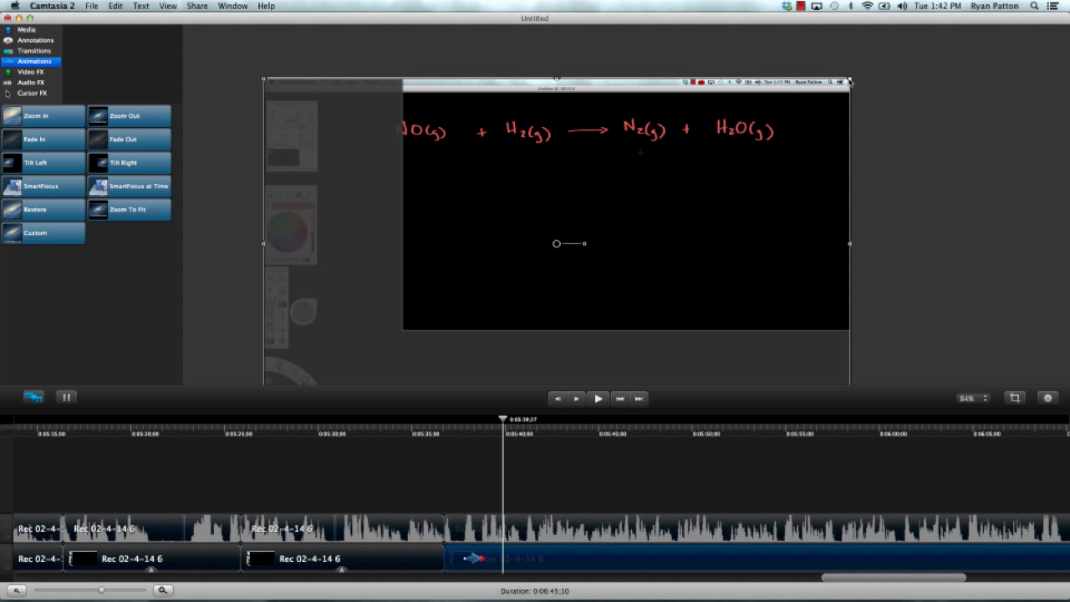
{"action": "left_click_drag", "start_coordinate": [851, 82], "coordinate": [880, 36]}
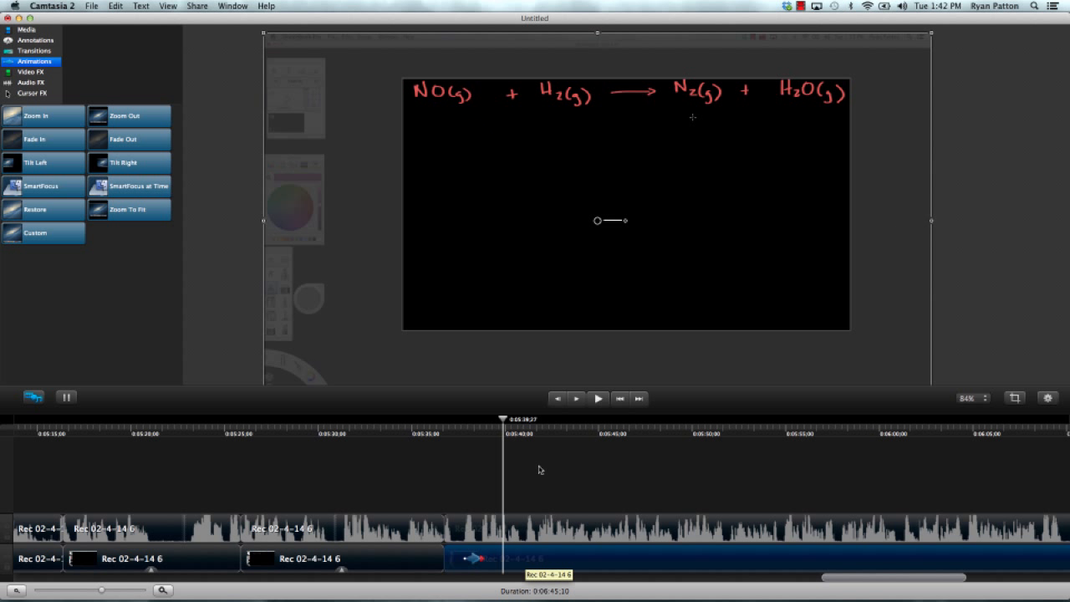
{"action": "left_click_drag", "start_coordinate": [541, 305], "coordinate": [540, 315]}
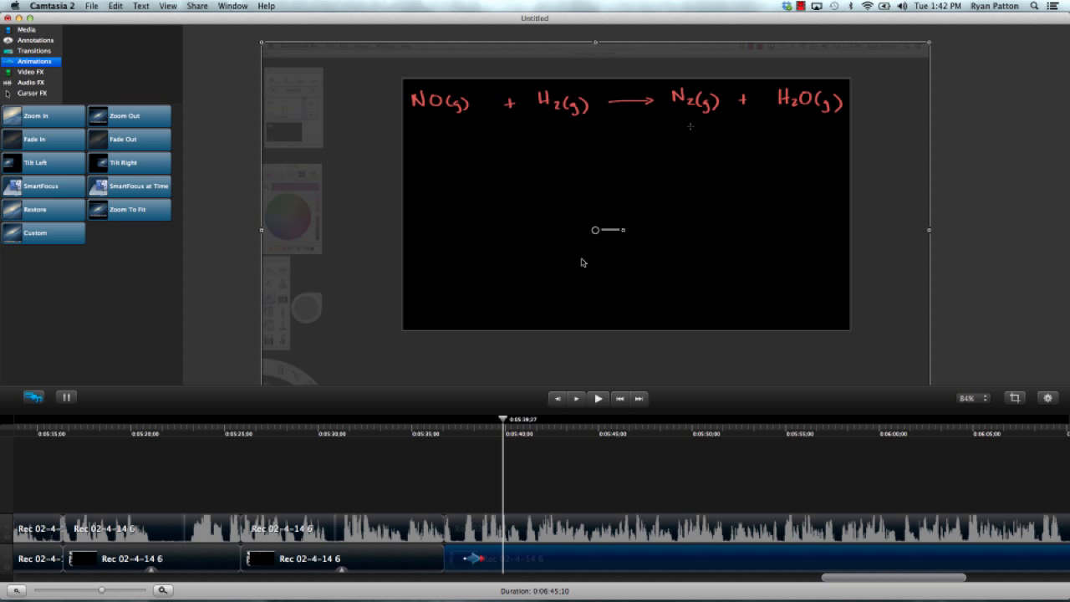
{"action": "left_click_drag", "start_coordinate": [926, 49], "coordinate": [986, 5]}
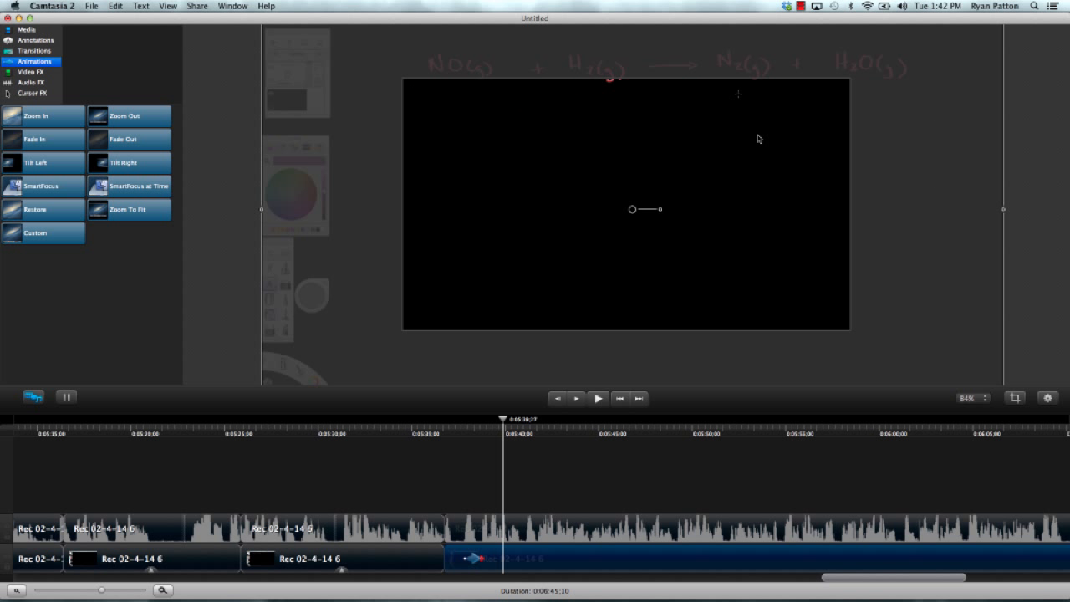
{"action": "left_click_drag", "start_coordinate": [758, 136], "coordinate": [740, 187]}
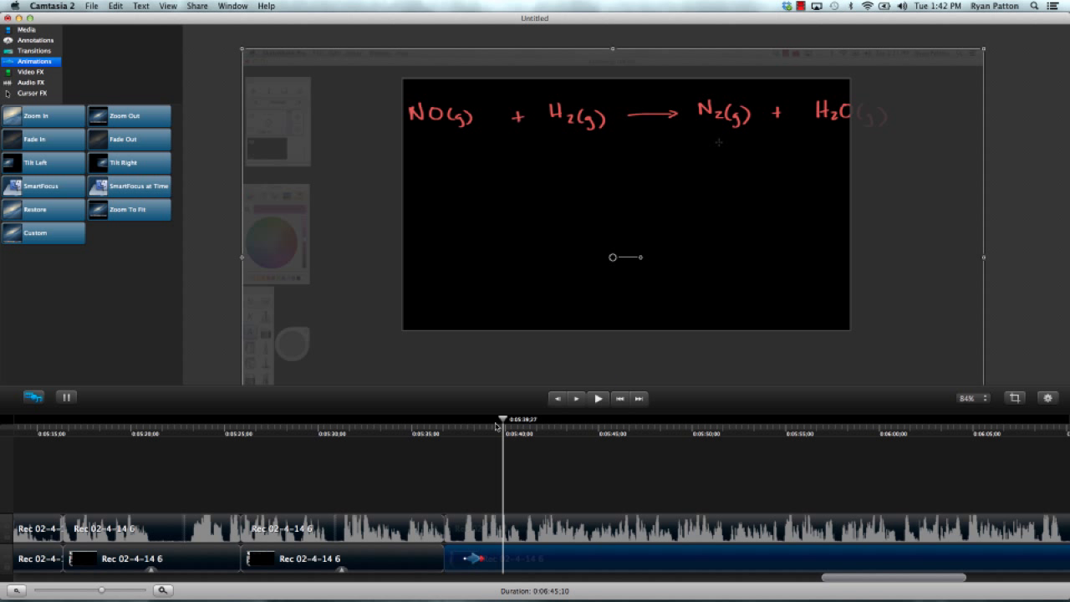
Play back the zoom animation on the last video segment to 0:05:40;27, then scrub through it again from 0:05:35;09 to 0:05:39;08
{"action": "left_click_drag", "start_coordinate": [496, 427], "coordinate": [448, 427]}
{"action": "left_click", "coordinate": [598, 399]}
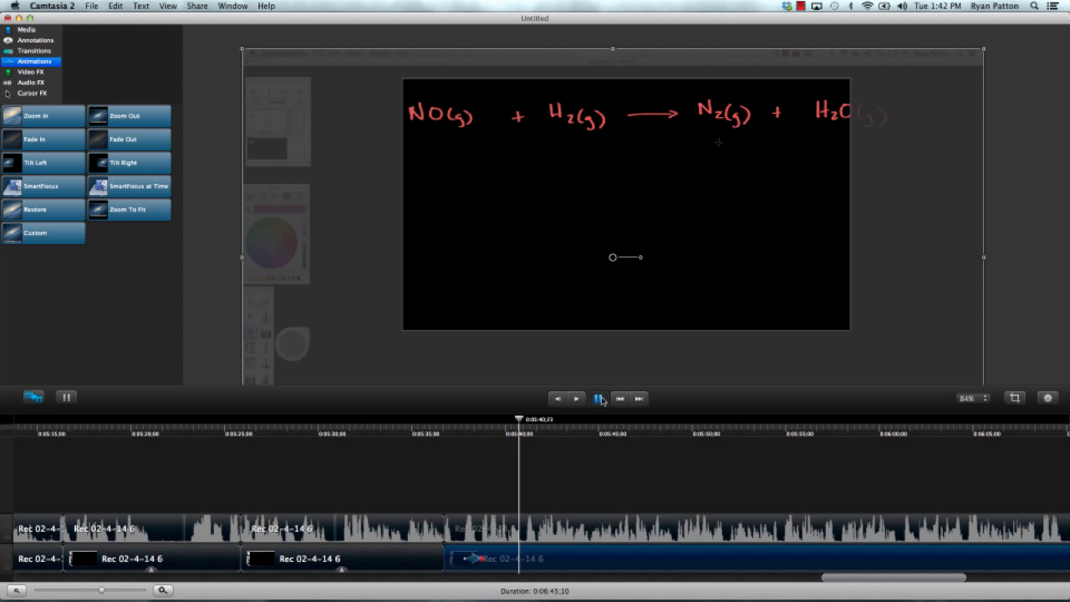
{"action": "left_click", "coordinate": [600, 399]}
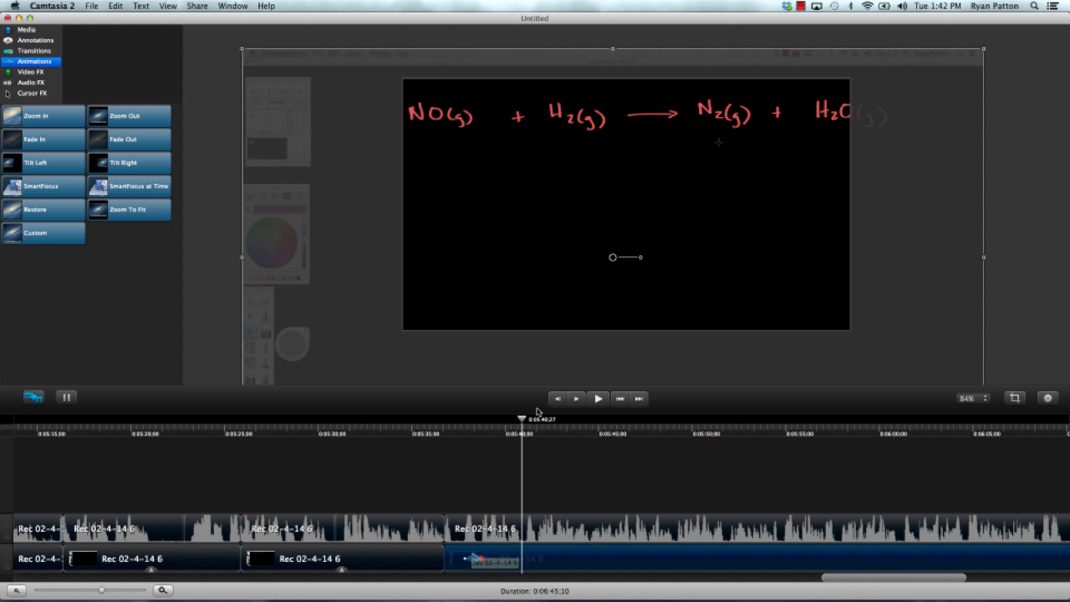
{"action": "left_click_drag", "start_coordinate": [522, 420], "coordinate": [418, 433]}
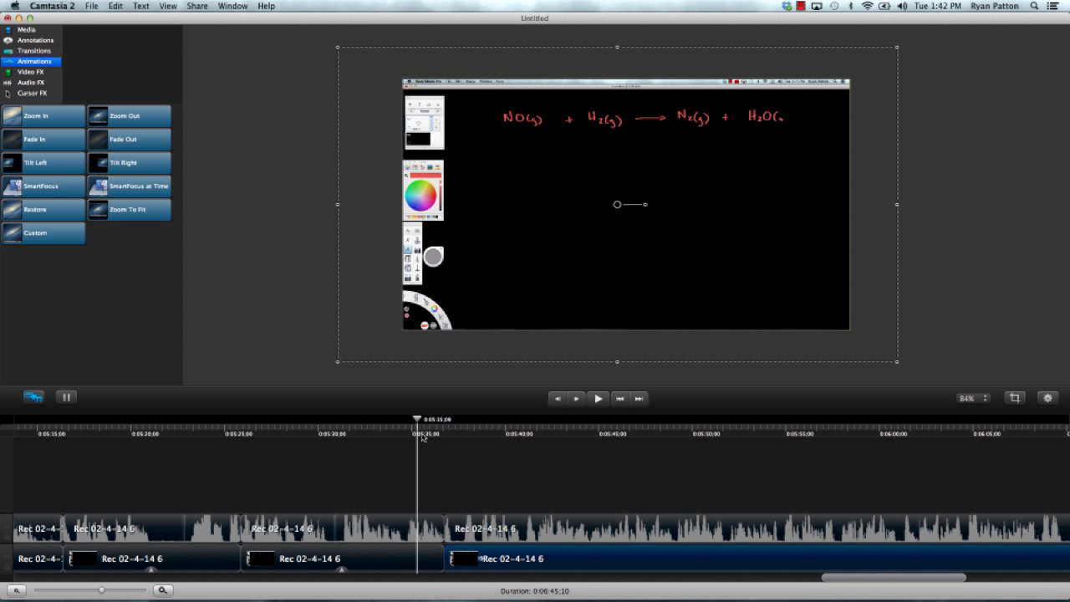
{"action": "left_click_drag", "start_coordinate": [416, 424], "coordinate": [491, 457]}
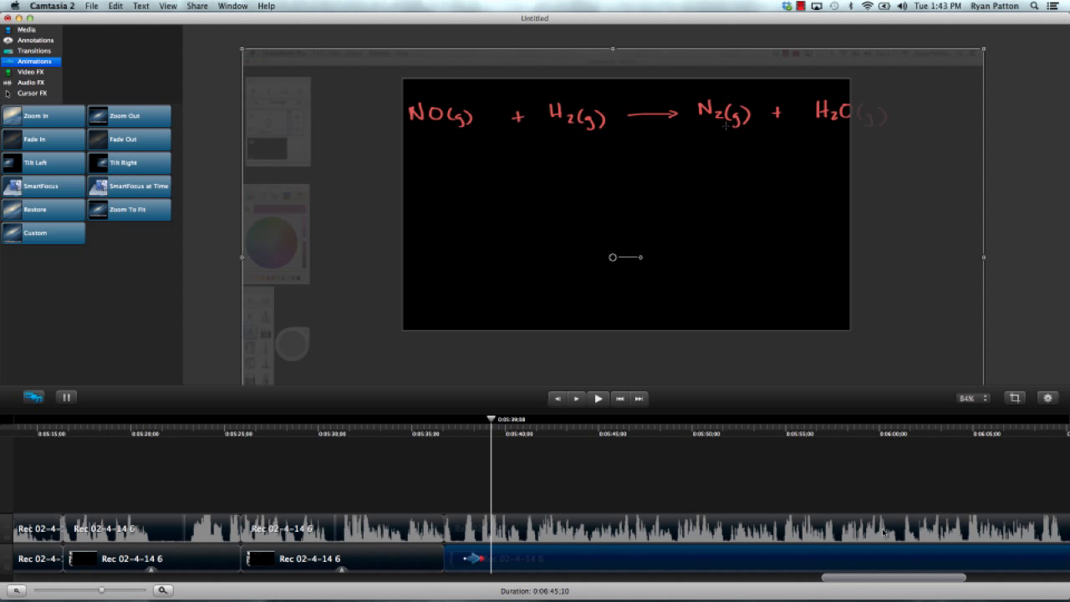
Split all tracks at 0:05:46;21 and scrub from 0:05:35;12 across the split to 0:05:47;07
{"action": "left_click", "coordinate": [630, 418]}
{"action": "right_click", "coordinate": [629, 419]}
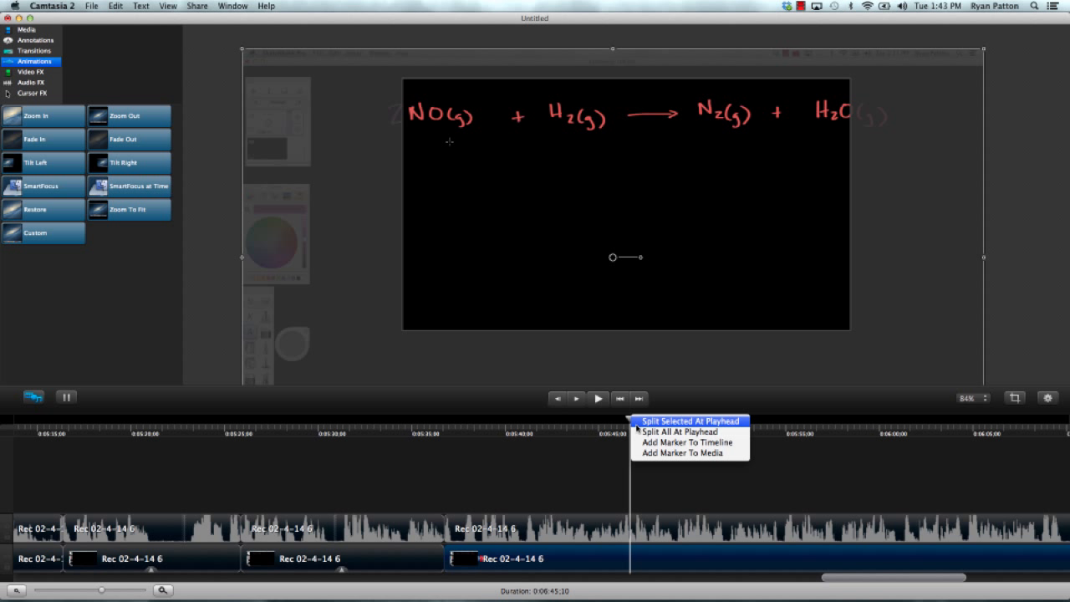
{"action": "left_click", "coordinate": [668, 431]}
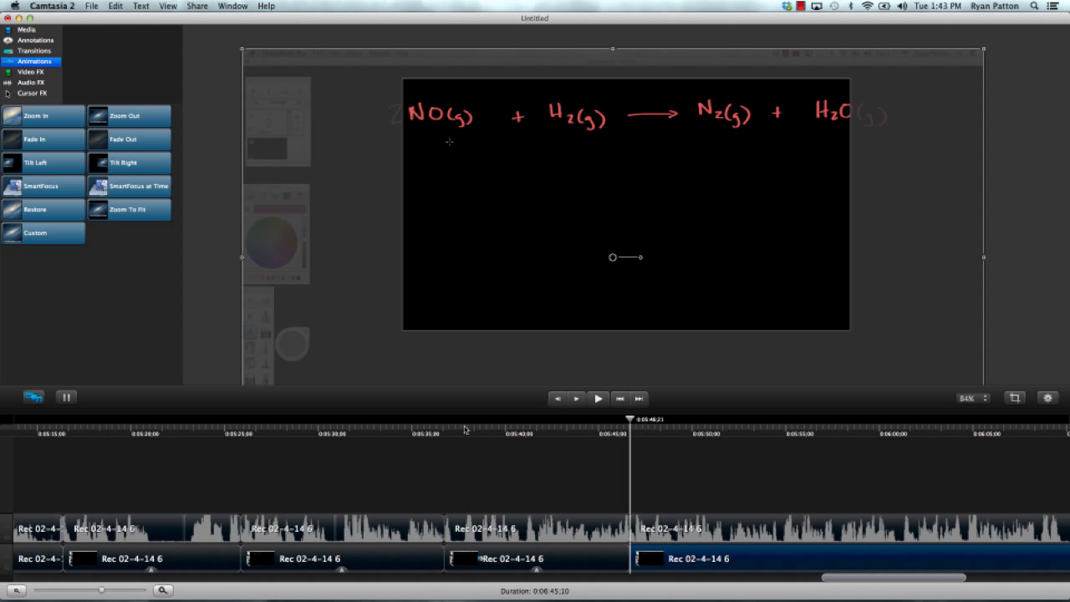
{"action": "left_click_drag", "start_coordinate": [632, 422], "coordinate": [419, 436]}
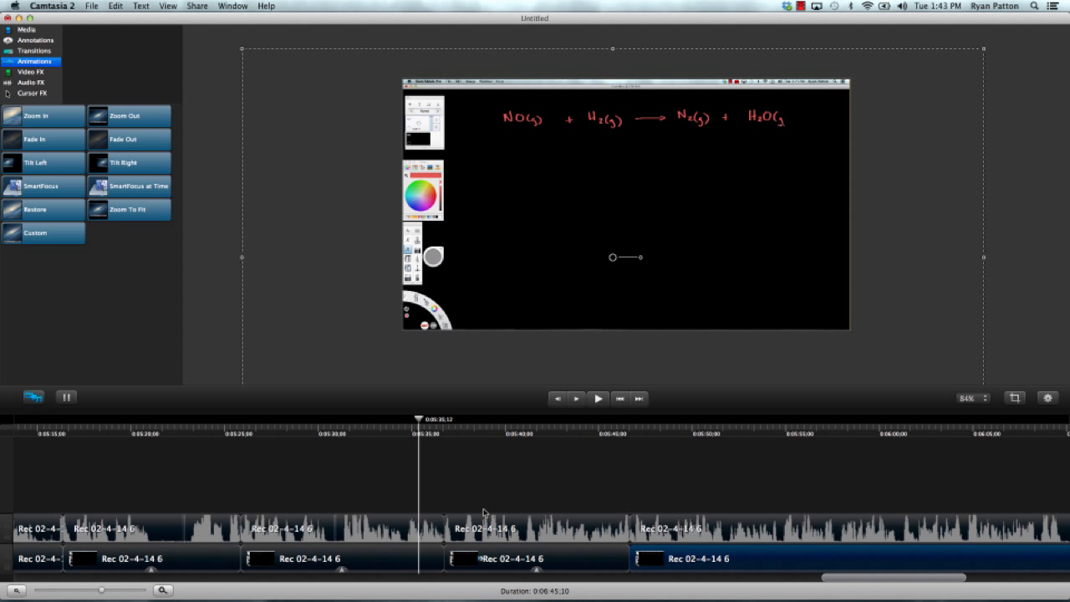
{"action": "left_click_drag", "start_coordinate": [422, 423], "coordinate": [642, 423]}
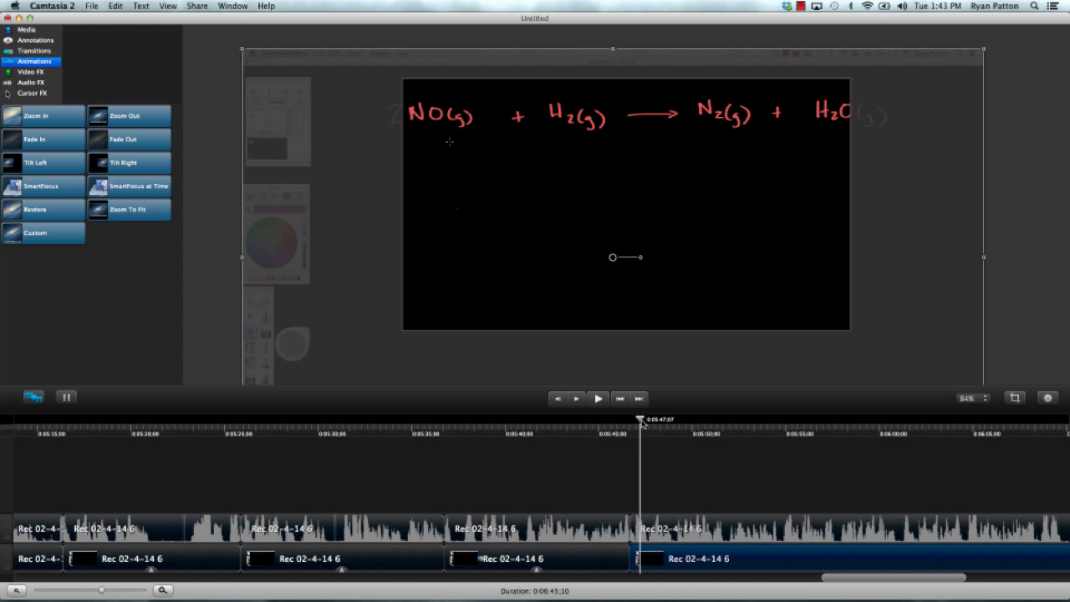
Enlarge the video segment after the 0:05:46;21 split to about 92% scale, and scrub back to 0:05:45;15 to compare
{"action": "left_click", "coordinate": [687, 565]}
{"action": "left_click_drag", "start_coordinate": [242, 49], "coordinate": [179, 5]}
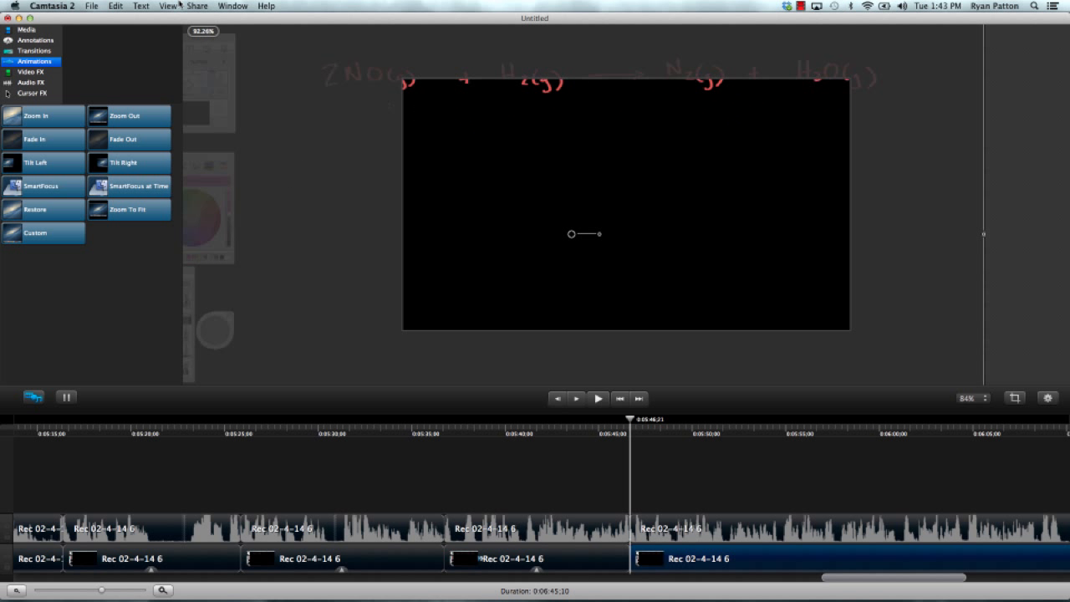
{"action": "left_click_drag", "start_coordinate": [631, 426], "coordinate": [610, 435]}
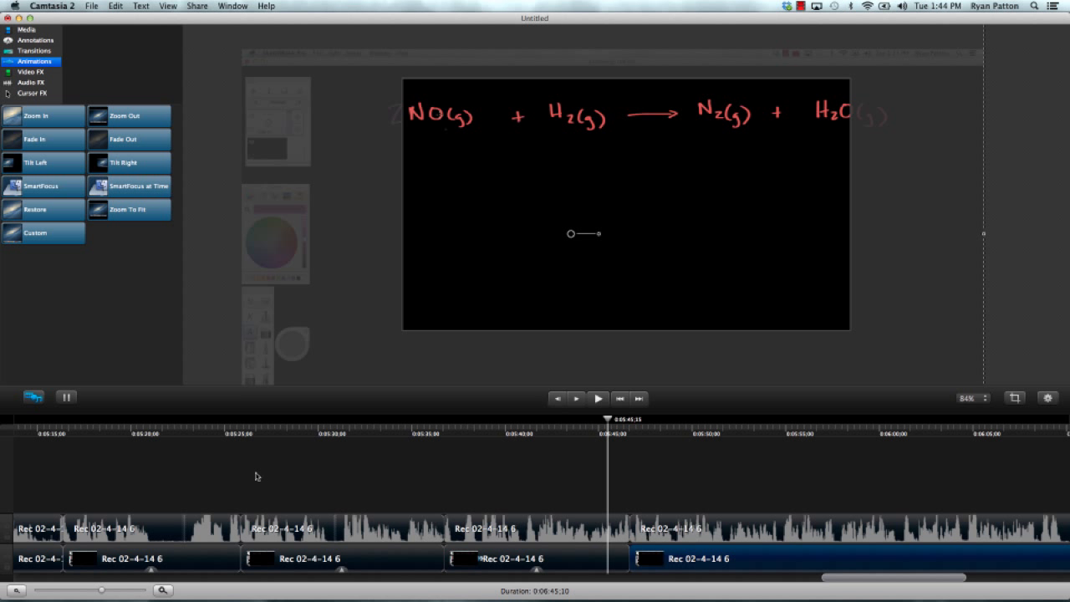
Select the long video segment that directly follows the AAMC bumper, starting just before 0:04:30
{"action": "scroll", "coordinate": [256, 476], "scroll_direction": "left", "scroll_amount": 10}
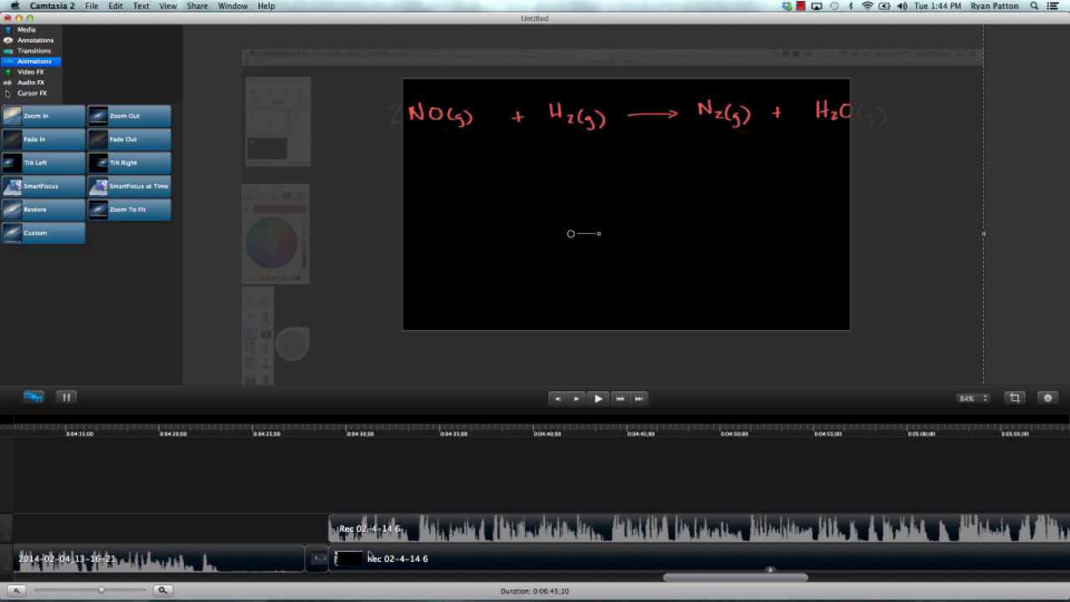
{"action": "left_click", "coordinate": [368, 554]}
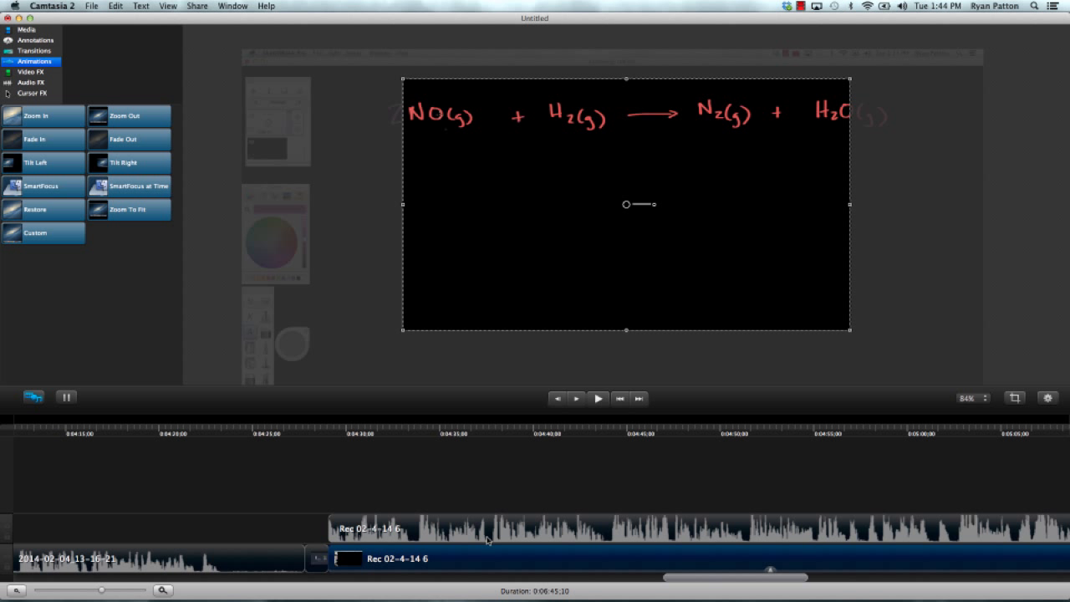
{"action": "scroll", "coordinate": [409, 518], "scroll_direction": "right", "scroll_amount": 5}
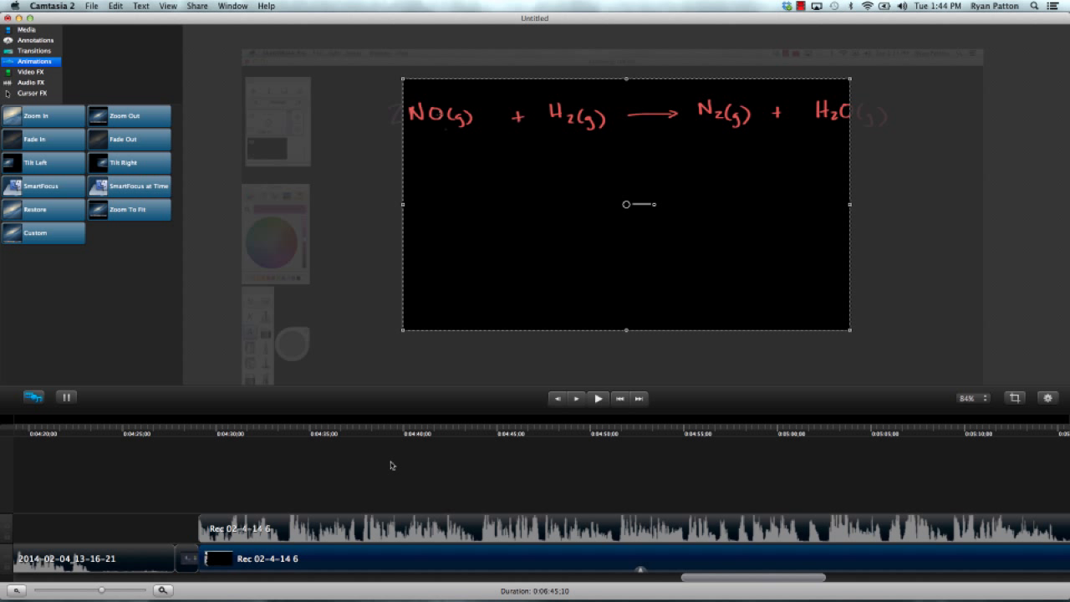